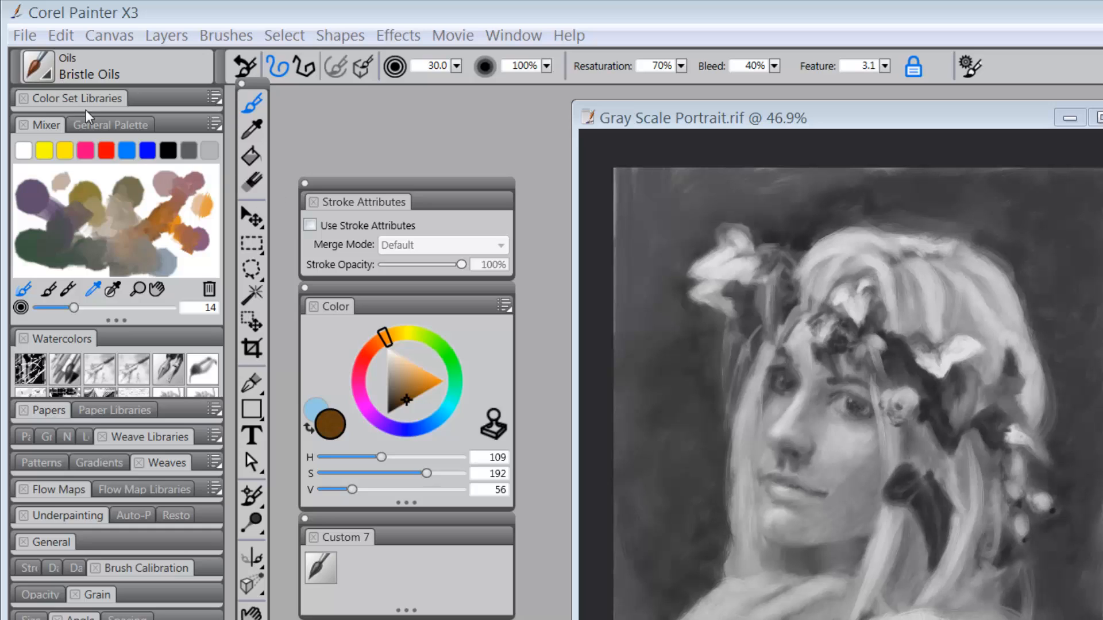
# Sample the orange paint on the Mixer pad as the brush color
pyautogui.click(61, 190)
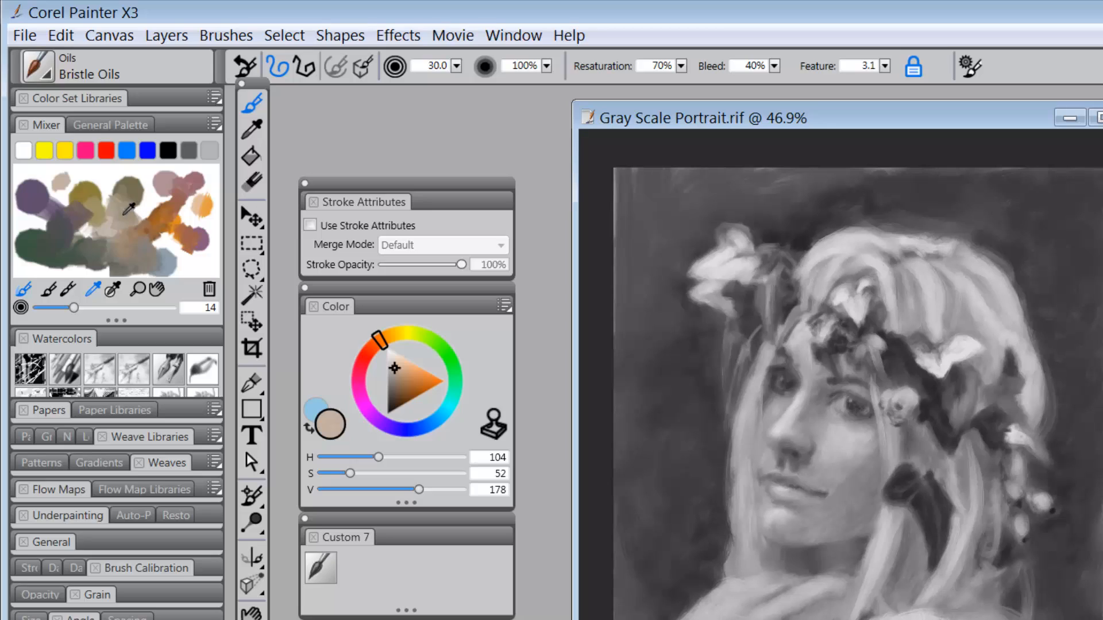
pyautogui.click(175, 235)
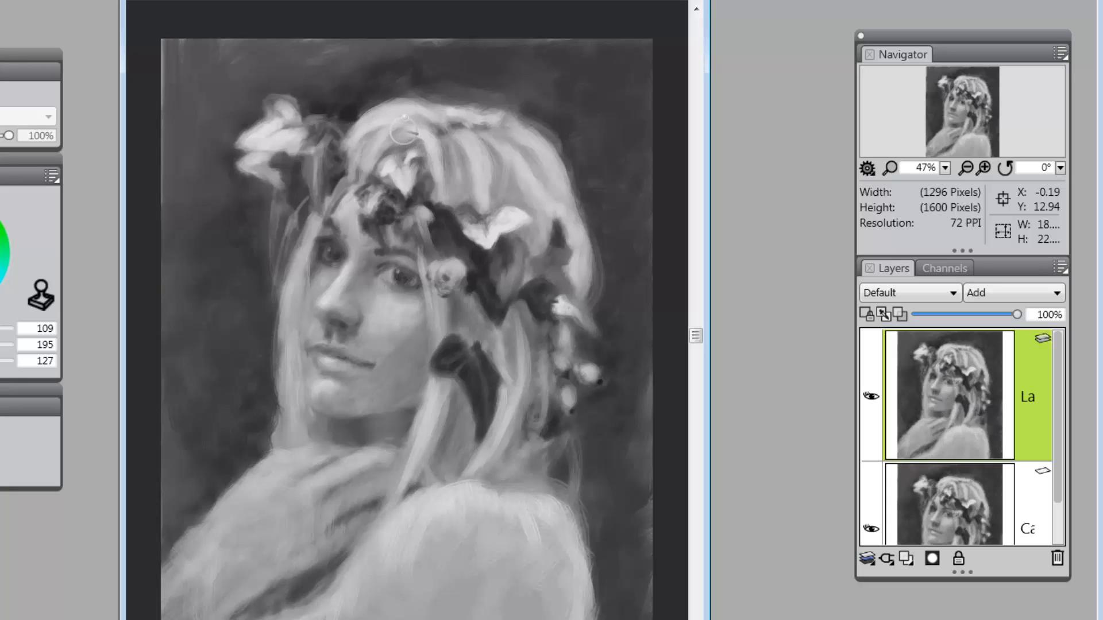
pyautogui.moveTo(412, 138); pyautogui.dragTo(423, 295)
pyautogui.moveTo(412, 196)
pyautogui.mouseDown()
pyautogui.moveTo(401, 290)
pyautogui.moveTo(370, 190)
pyautogui.moveTo(391, 249)
pyautogui.moveTo(358, 218)
pyautogui.moveTo(332, 167)
pyautogui.moveTo(328, 270)
pyautogui.mouseUp()
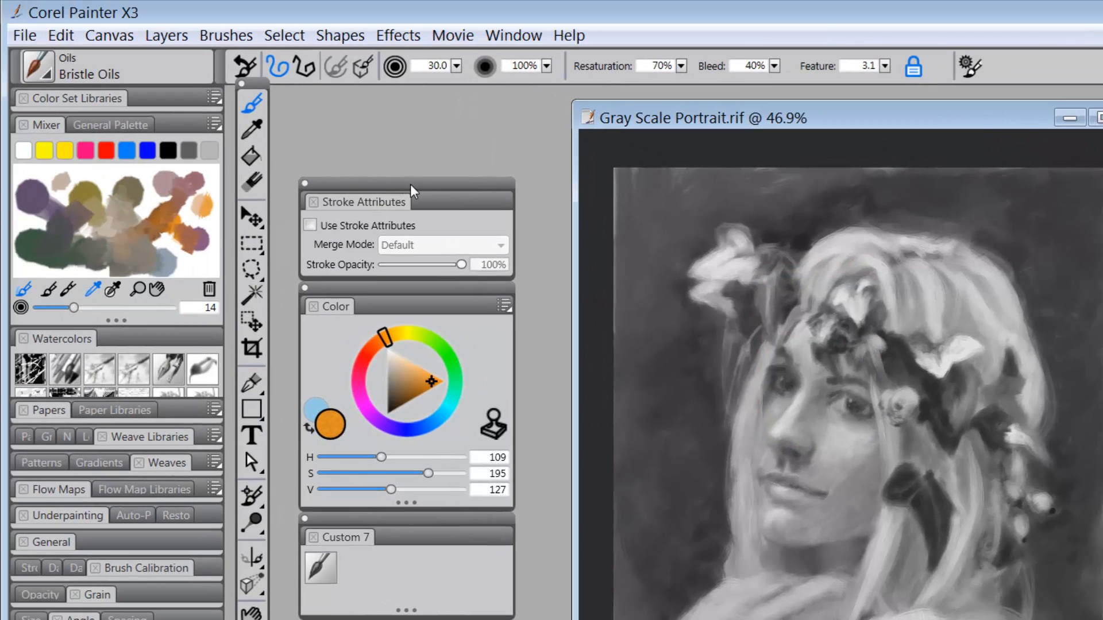
# Enable stroke attributes for the Bristle Oils brush and review the available merge modes
pyautogui.moveTo(410, 184)
pyautogui.mouseDown()
pyautogui.moveTo(402, 143)
pyautogui.moveTo(409, 177)
pyautogui.mouseUp()
pyautogui.click(514, 35)
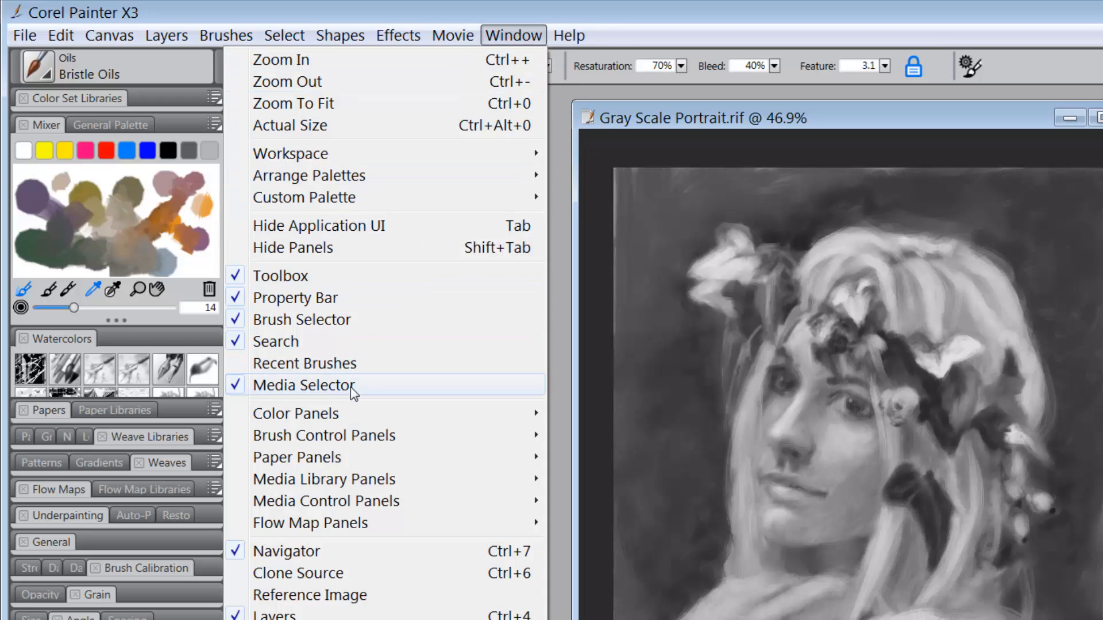
pyautogui.moveTo(352, 436)
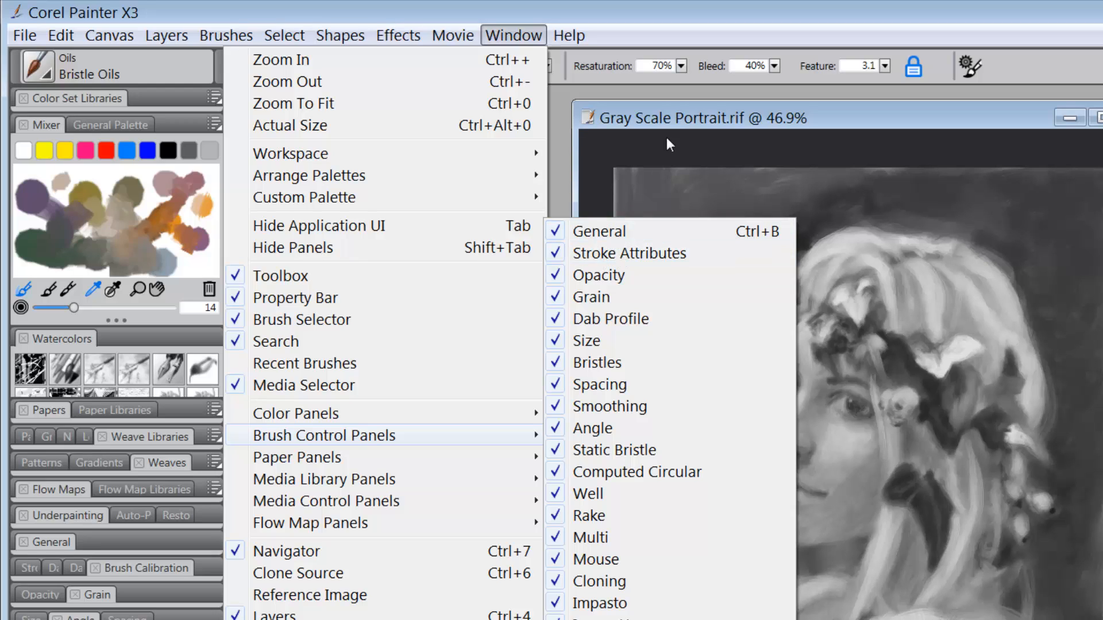
pyautogui.click(558, 174)
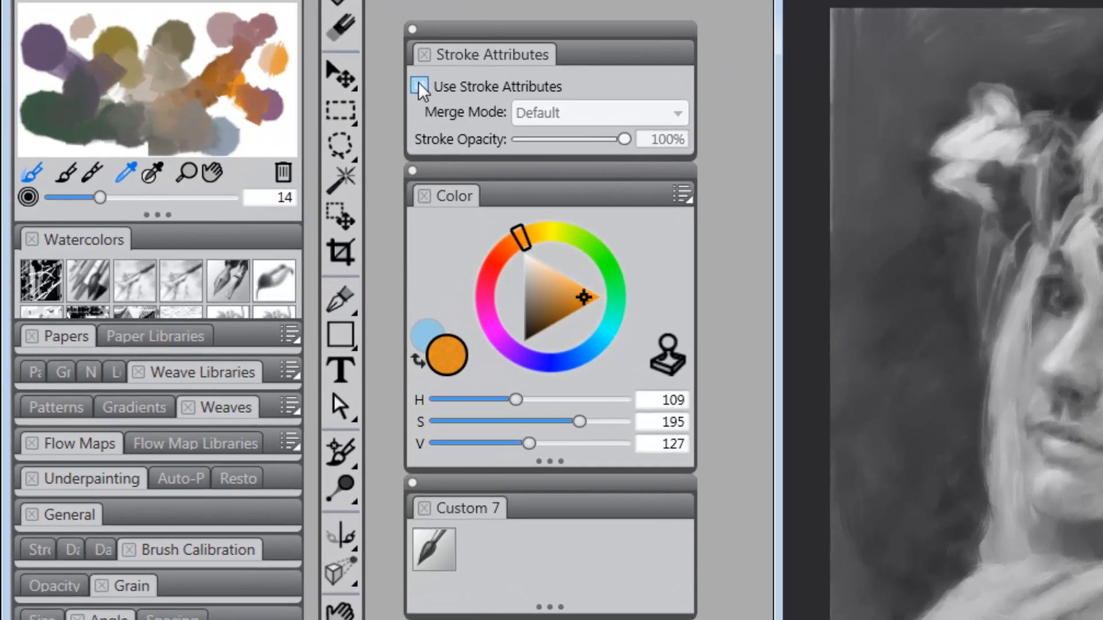
pyautogui.click(420, 86)
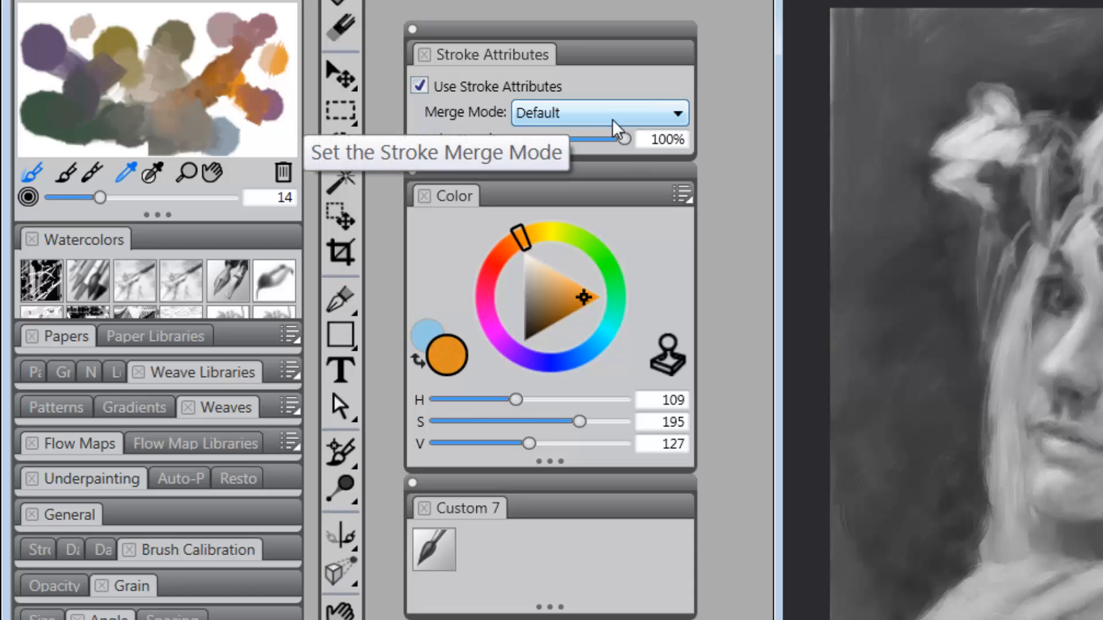
pyautogui.click(679, 115)
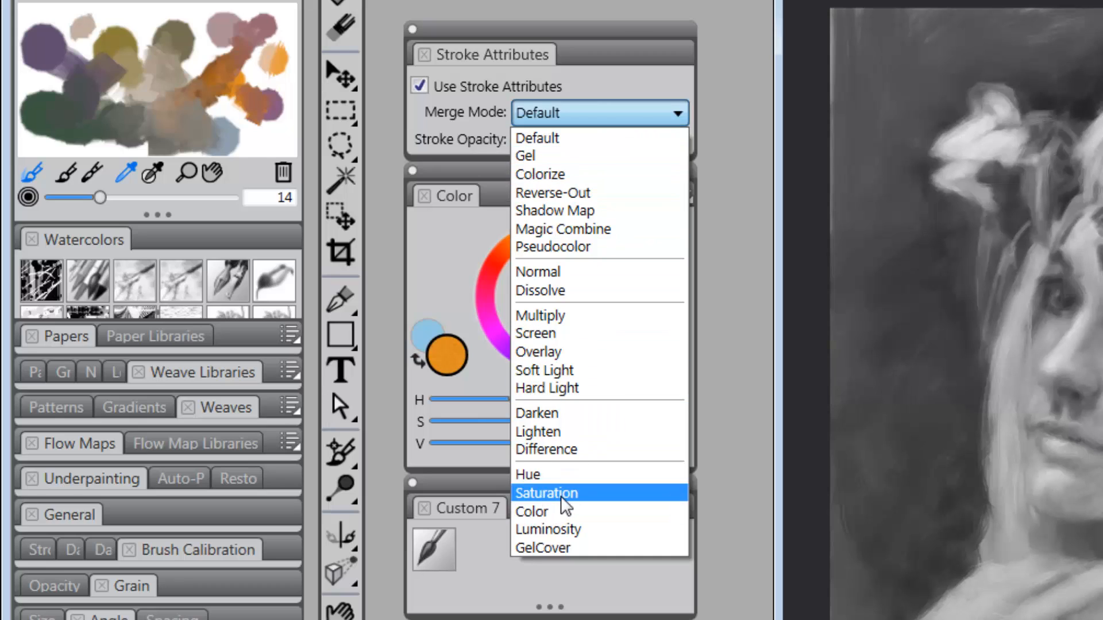
pyautogui.click(676, 114)
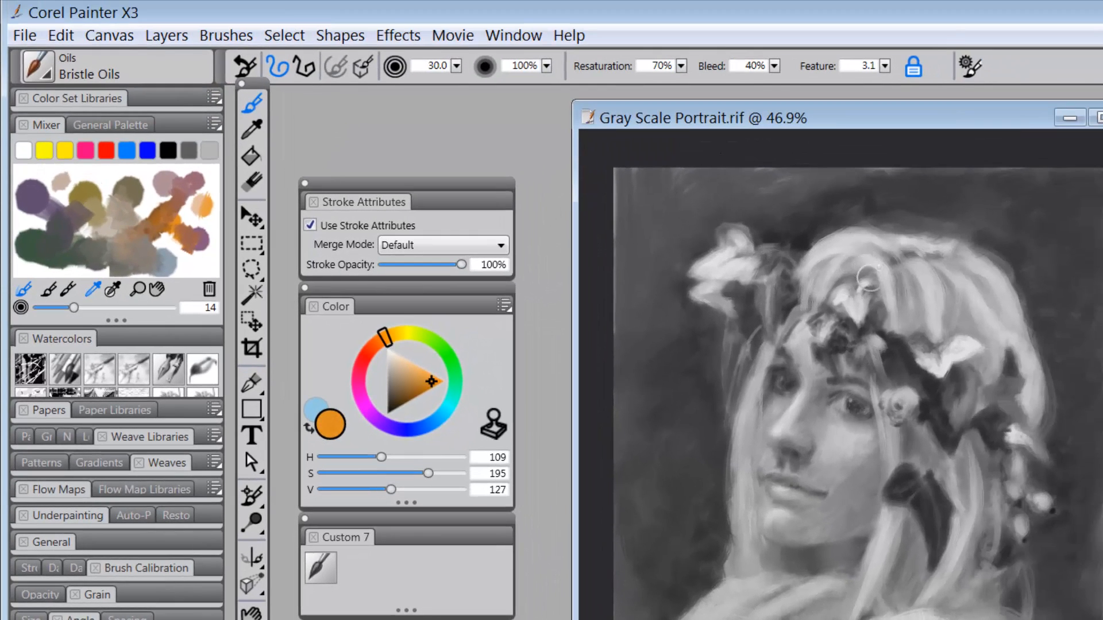
# Try orange test strokes over the portrait's hair and forehead in the Default merge mode
pyautogui.moveTo(868, 279)
pyautogui.mouseDown()
pyautogui.moveTo(859, 442)
pyautogui.moveTo(862, 253)
pyautogui.moveTo(866, 346)
pyautogui.moveTo(881, 254)
pyautogui.moveTo(879, 365)
pyautogui.mouseUp()
pyautogui.moveTo(835, 271); pyautogui.dragTo(844, 290)
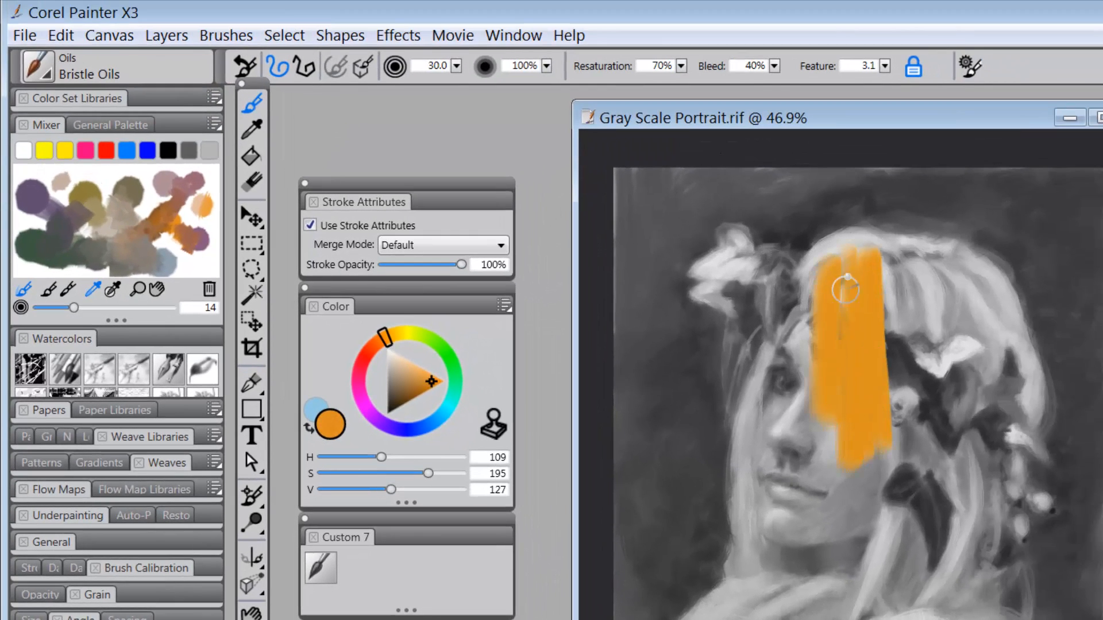
pyautogui.hotkey('ctrl', 'z')
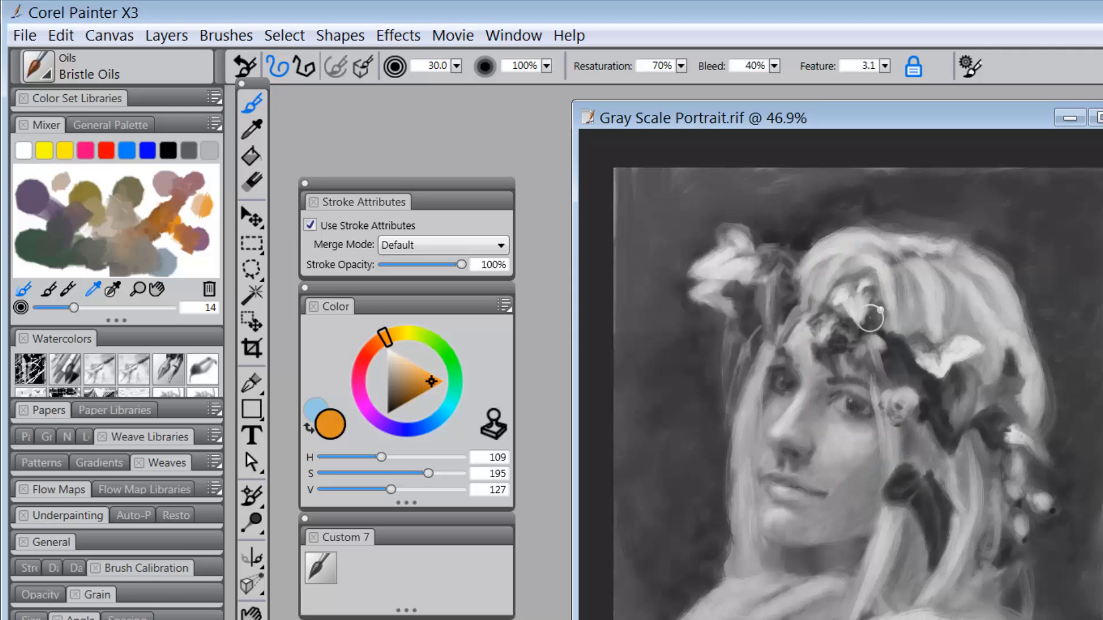
# Set the stroke merge mode to Colorize and sample the dark and light grays around the flower above the forehead
pyautogui.click(498, 246)
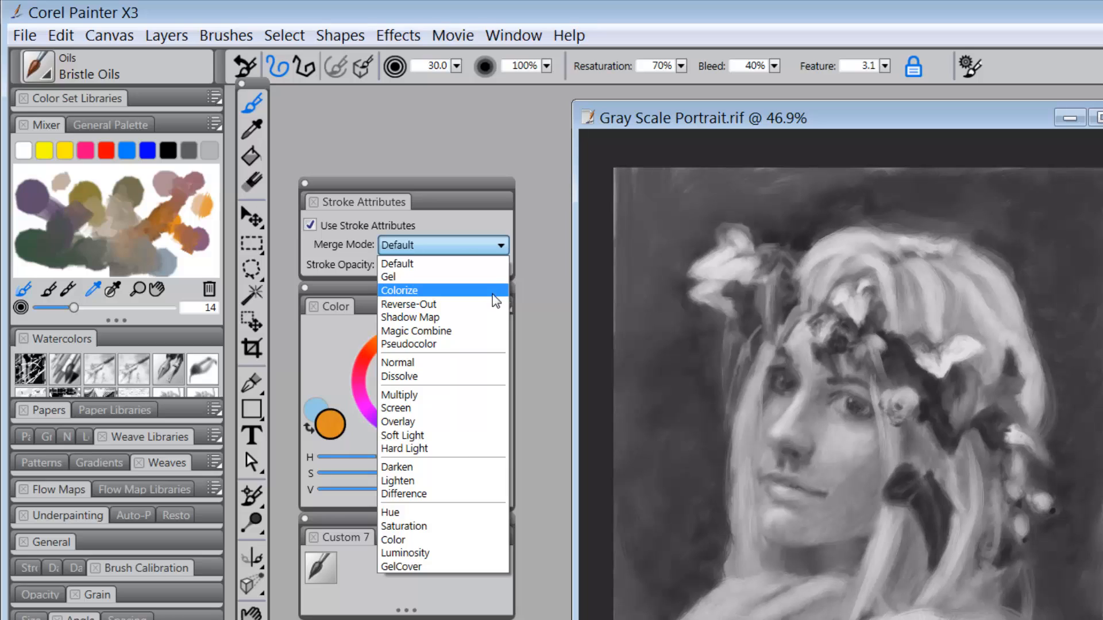
pyautogui.click(493, 294)
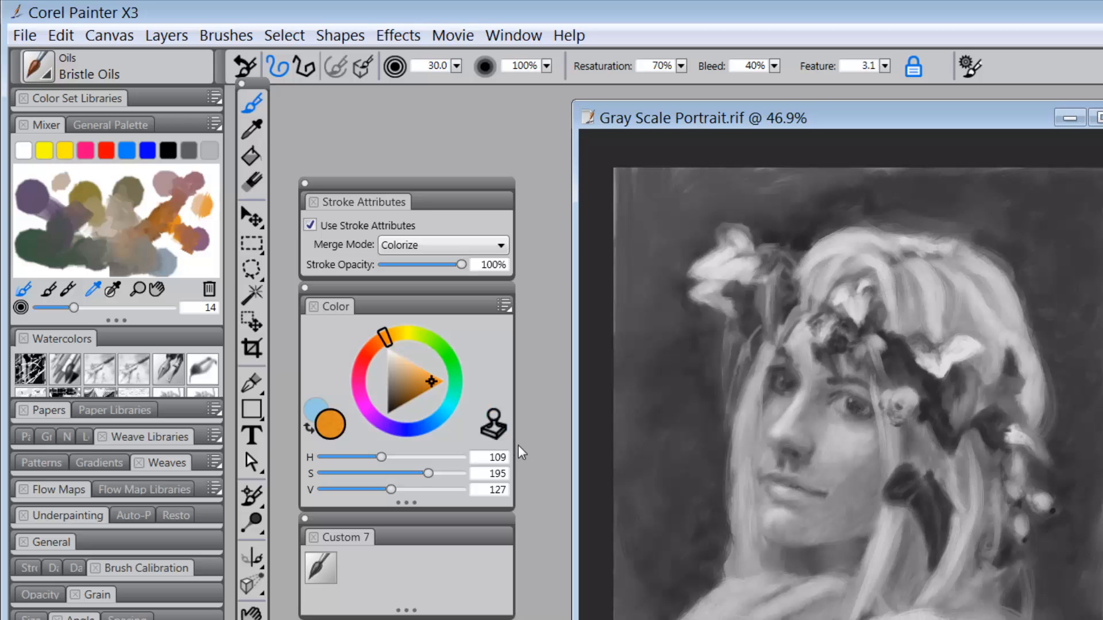
pyautogui.press('alt')
pyautogui.keyDown('alt'); pyautogui.click(868, 333); pyautogui.keyUp('alt')
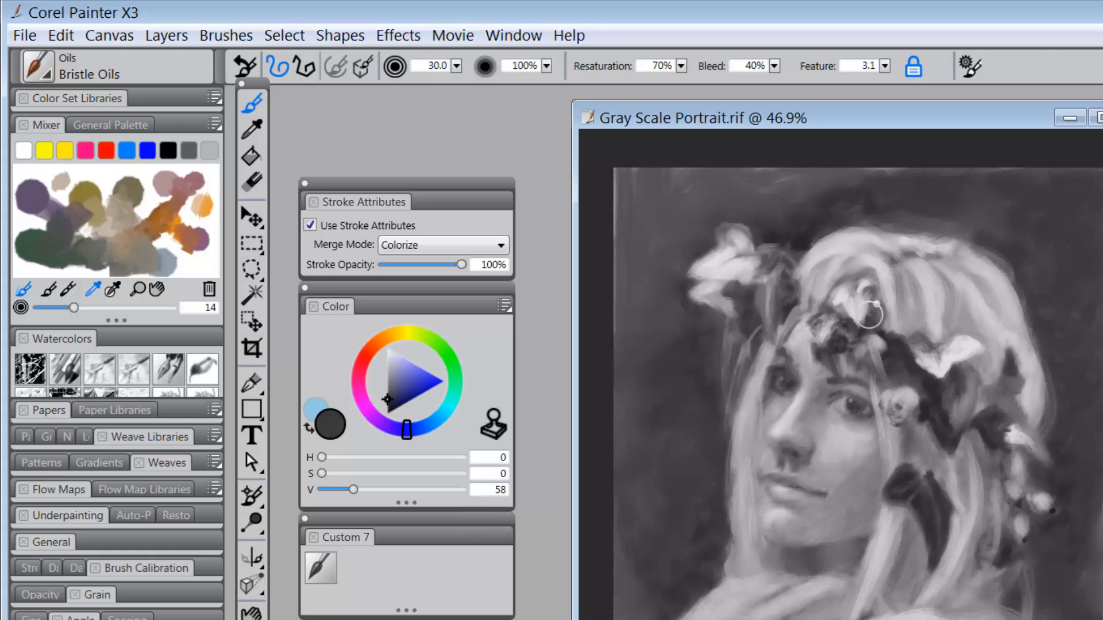
pyautogui.keyDown('alt'); pyautogui.click(870, 332); pyautogui.keyUp('alt')
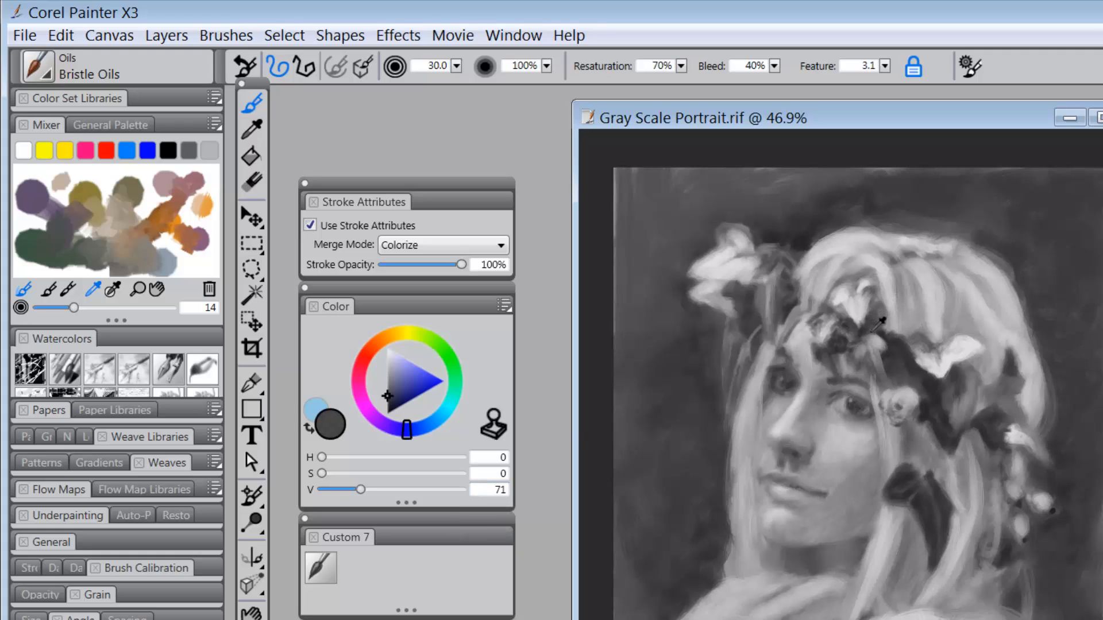
pyautogui.keyDown('alt'); pyautogui.click(876, 325); pyautogui.keyUp('alt')
pyautogui.keyDown('alt'); pyautogui.click(874, 328); pyautogui.keyUp('alt')
pyautogui.keyDown('alt'); pyautogui.click(870, 332); pyautogui.keyUp('alt')
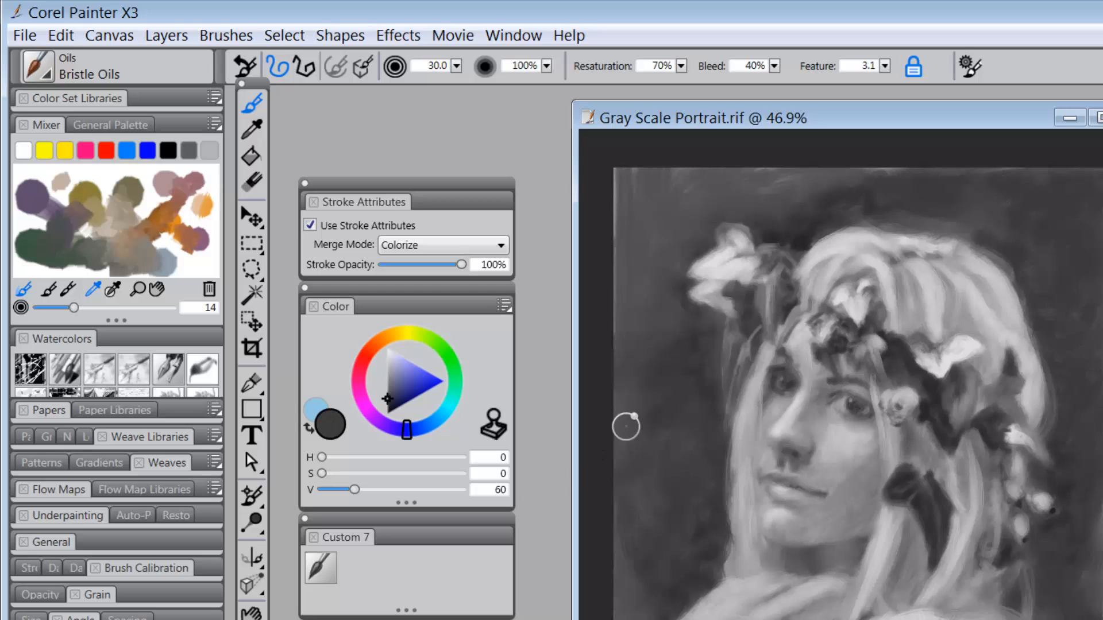
pyautogui.click(866, 325)
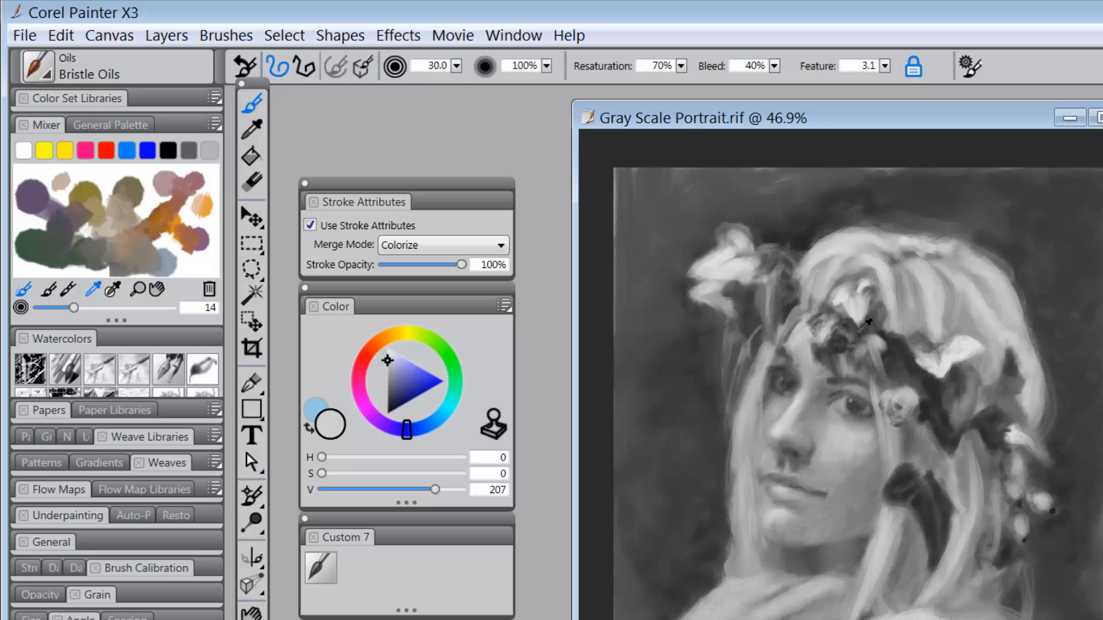
pyautogui.click(866, 324)
pyautogui.click(873, 319)
# Try a Colorize stroke in the Mixer's orange over the hair and forehead and sample its light and dark tones
pyautogui.click(180, 230)
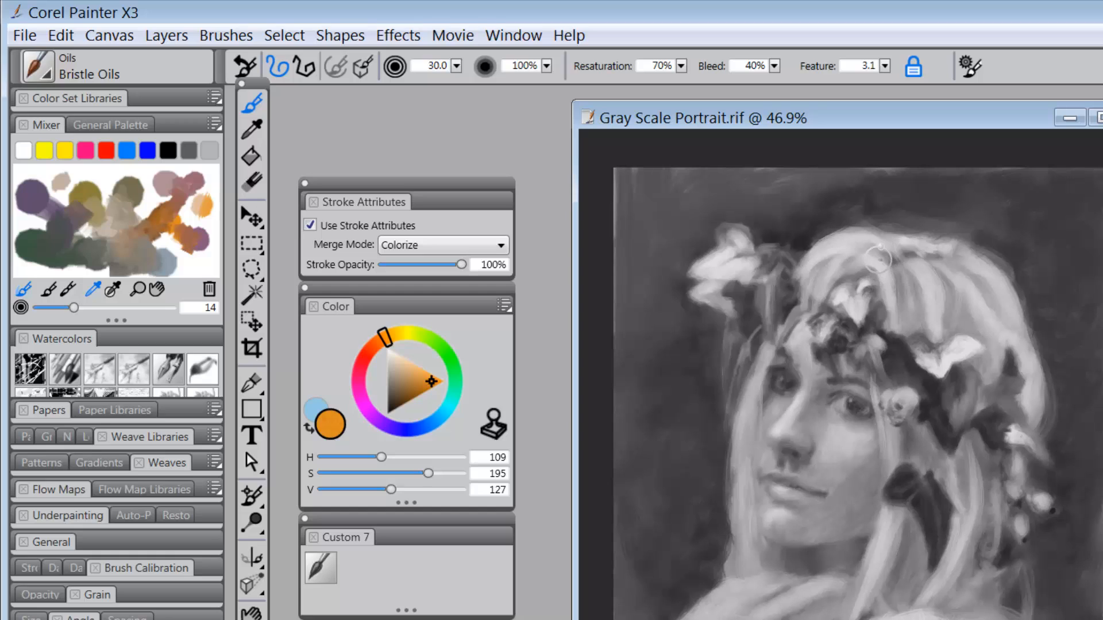
pyautogui.moveTo(882, 254)
pyautogui.mouseDown()
pyautogui.moveTo(879, 373)
pyautogui.moveTo(870, 281)
pyautogui.moveTo(871, 360)
pyautogui.moveTo(862, 310)
pyautogui.moveTo(849, 311)
pyautogui.moveTo(838, 274)
pyautogui.moveTo(838, 395)
pyautogui.moveTo(864, 250)
pyautogui.moveTo(879, 396)
pyautogui.moveTo(884, 248)
pyautogui.moveTo(888, 426)
pyautogui.mouseUp()
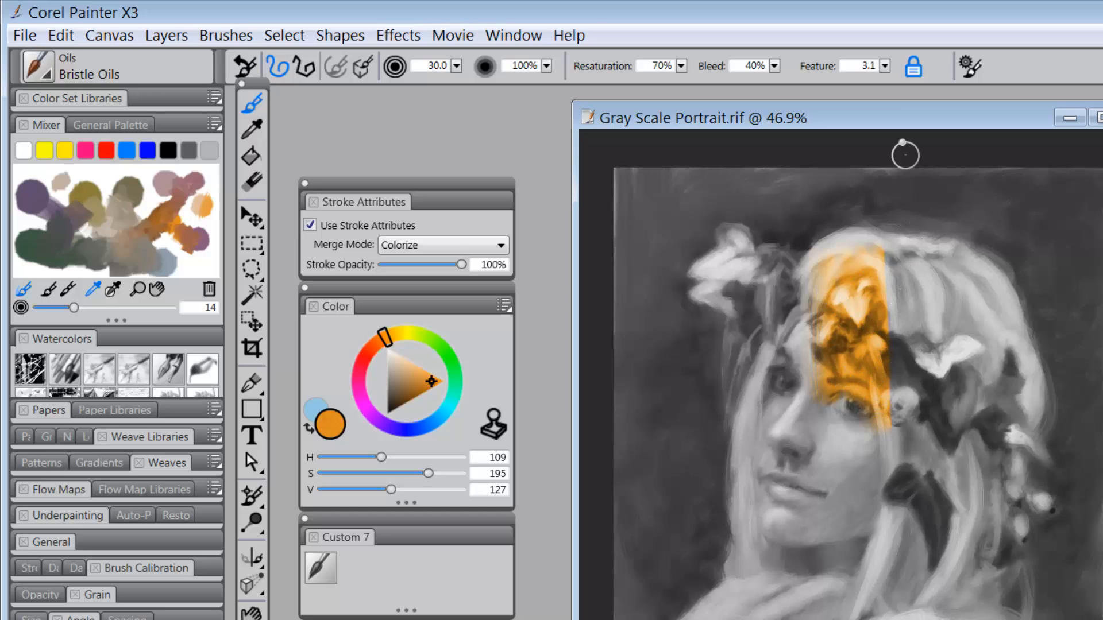
pyautogui.keyDown('alt'); pyautogui.click(865, 327); pyautogui.keyUp('alt')
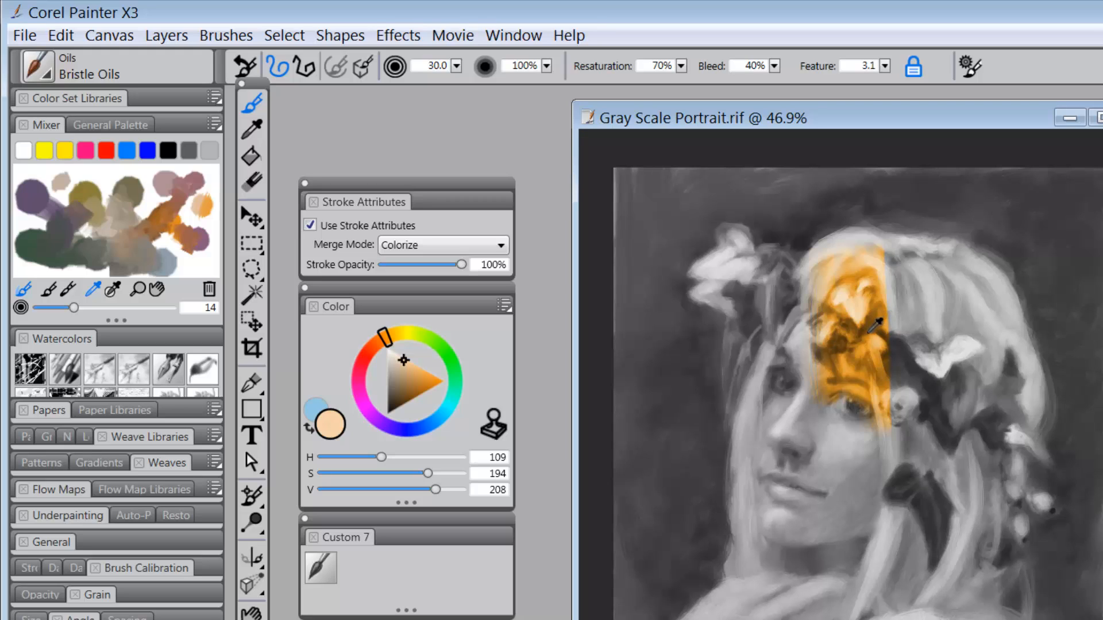
pyautogui.keyDown('alt'); pyautogui.click(873, 327); pyautogui.keyUp('alt')
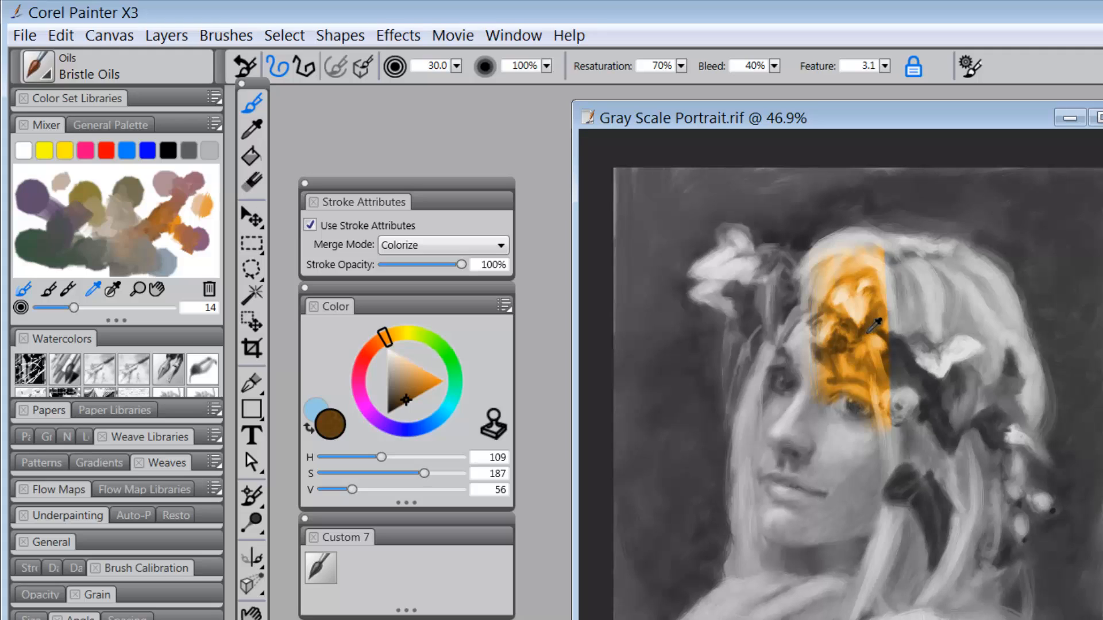
pyautogui.keyDown('alt'); pyautogui.click(874, 327); pyautogui.keyUp('alt')
pyautogui.hotkey('ctrl', 'z')
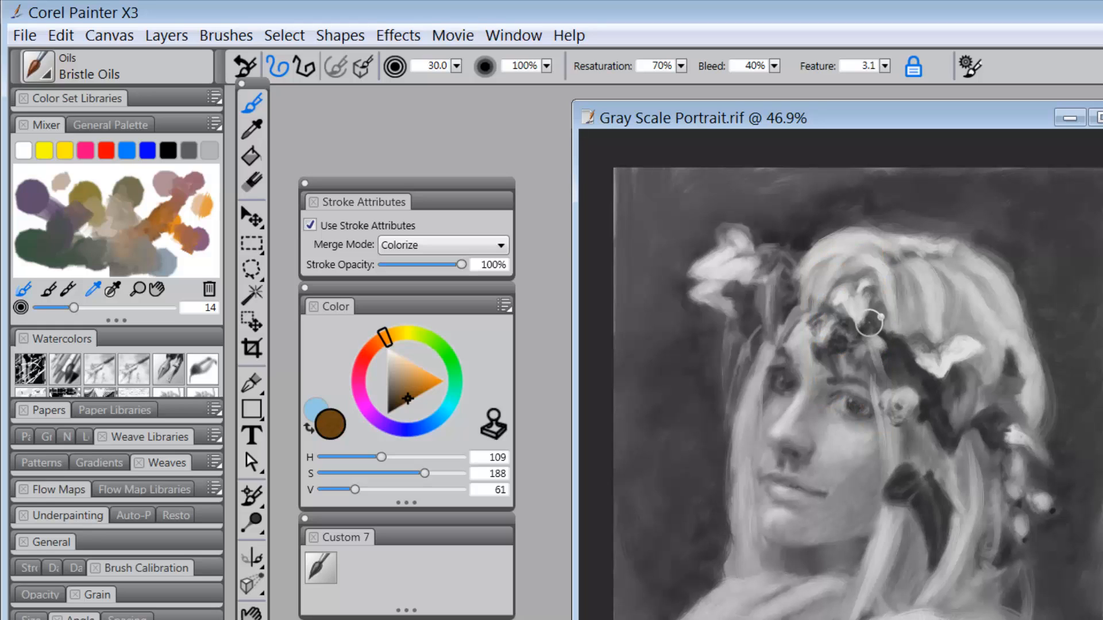
# Set the stroke merge mode to Color and try a brown test stroke over the forehead flowers and eye
pyautogui.click(508, 252)
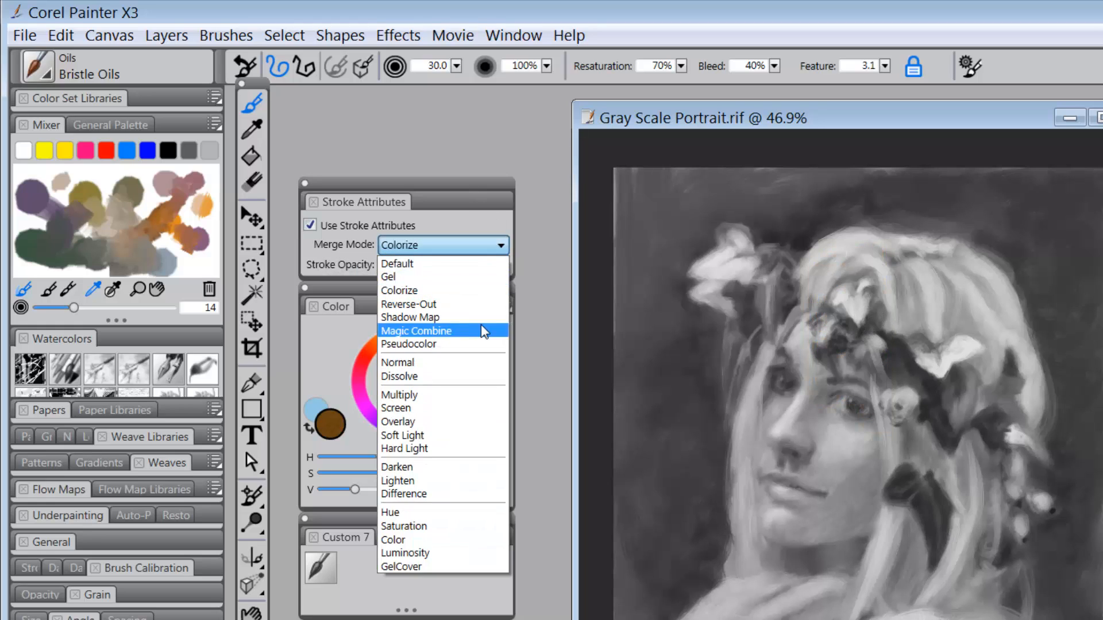
pyautogui.click(471, 545)
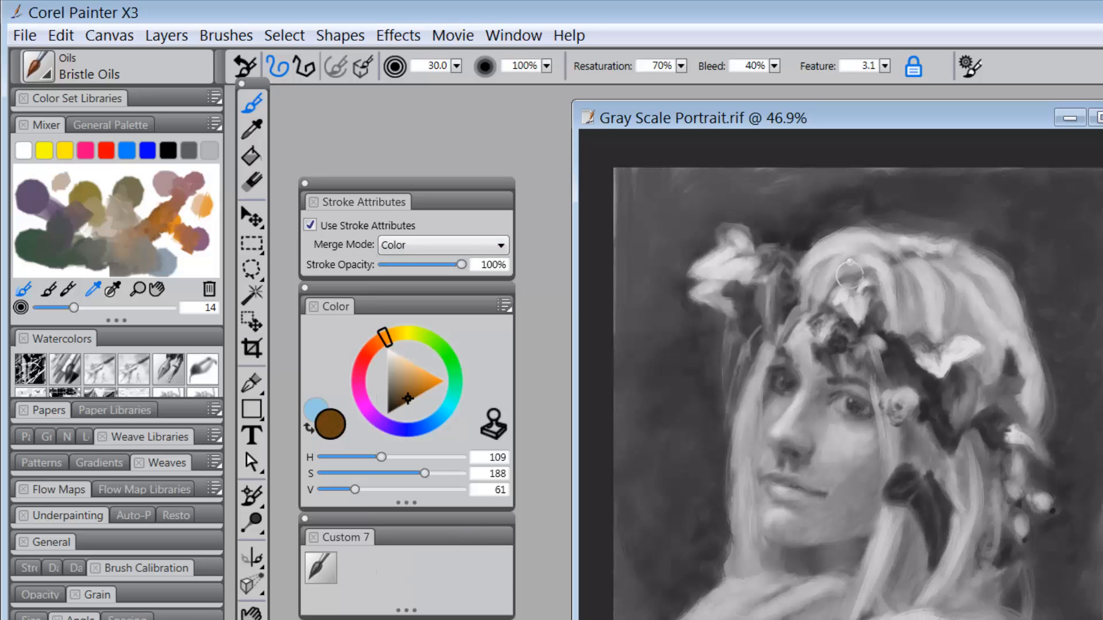
pyautogui.moveTo(849, 275)
pyautogui.mouseDown()
pyautogui.moveTo(851, 364)
pyautogui.moveTo(851, 324)
pyautogui.moveTo(856, 367)
pyautogui.moveTo(883, 296)
pyautogui.moveTo(895, 399)
pyautogui.moveTo(898, 285)
pyautogui.moveTo(901, 406)
pyautogui.moveTo(901, 282)
pyautogui.moveTo(895, 349)
pyautogui.mouseUp()
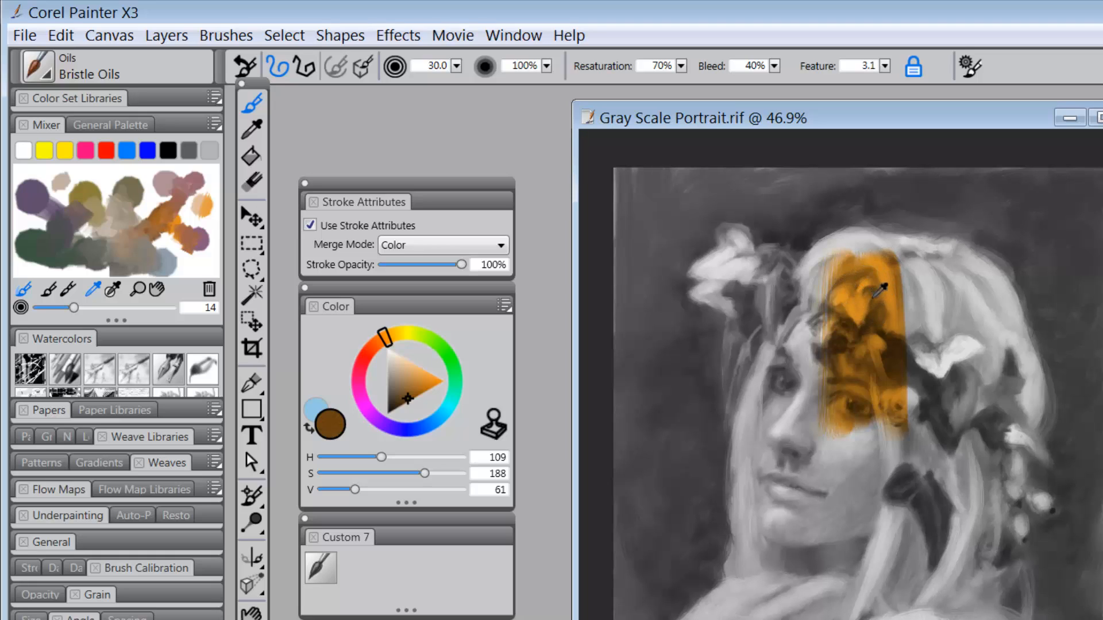
# Sample the light and dark tones inside the Color-mode stroke around the forehead flower to compare their values
pyautogui.keyDown('alt'); pyautogui.click(862, 330); pyautogui.keyUp('alt')
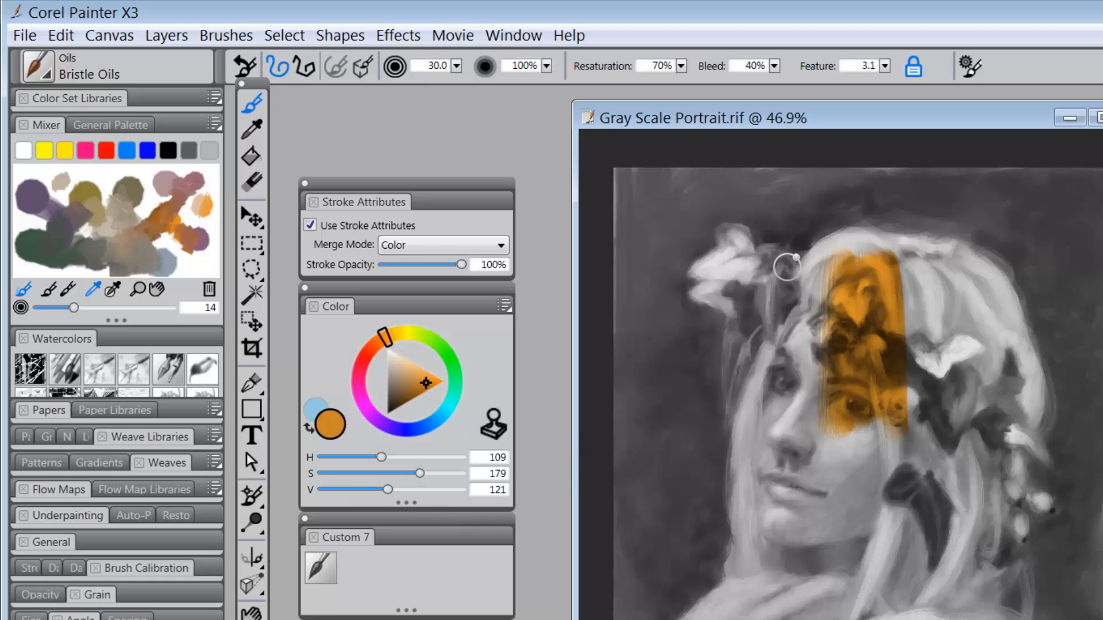
pyautogui.keyDown('alt'); pyautogui.click(856, 330); pyautogui.keyUp('alt')
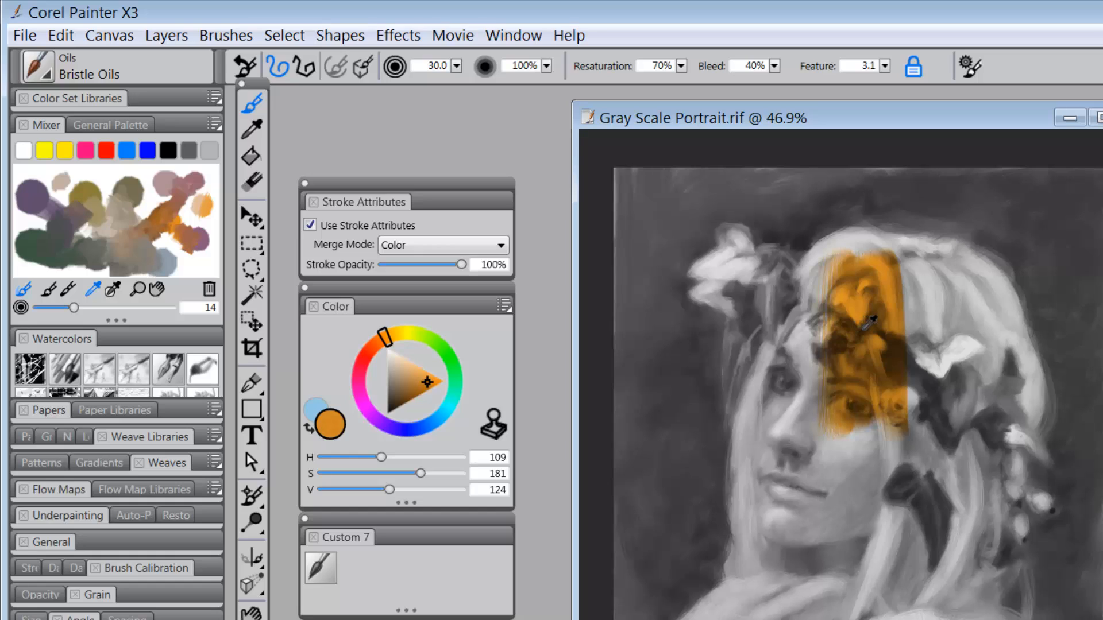
pyautogui.keyDown('alt'); pyautogui.click(862, 329); pyautogui.keyUp('alt')
pyautogui.keyDown('alt'); pyautogui.click(863, 329); pyautogui.keyUp('alt')
pyautogui.keyDown('alt'); pyautogui.click(863, 330); pyautogui.keyUp('alt')
pyautogui.keyDown('alt'); pyautogui.click(863, 330); pyautogui.keyUp('alt')
pyautogui.keyDown('alt'); pyautogui.click(874, 331); pyautogui.keyUp('alt')
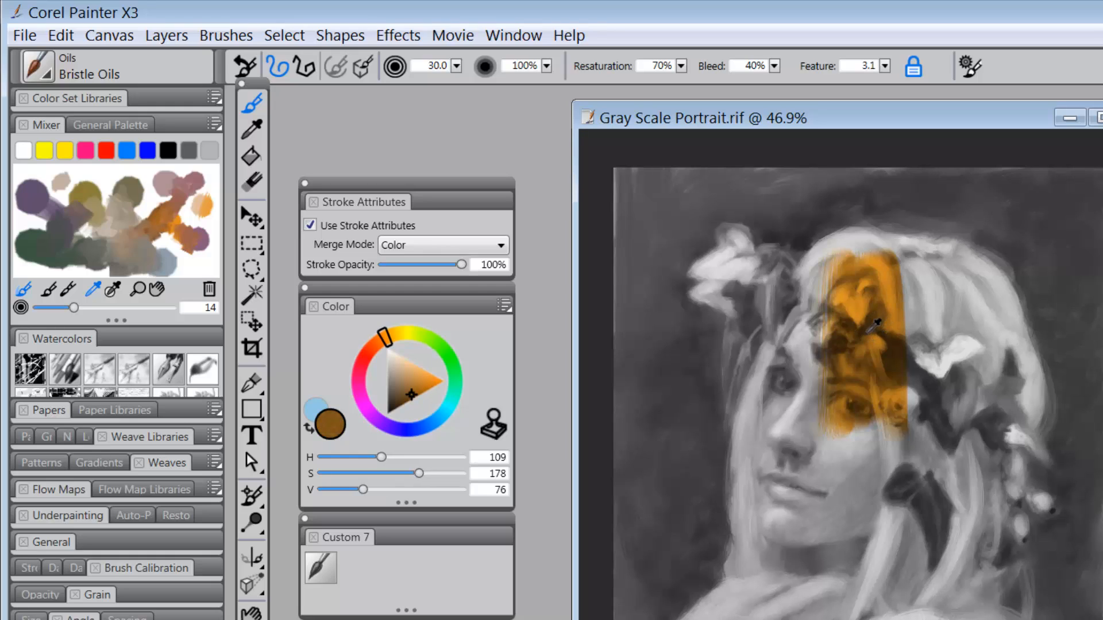
pyautogui.keyDown('alt'); pyautogui.click(865, 334); pyautogui.keyUp('alt')
pyautogui.keyDown('alt'); pyautogui.click(870, 328); pyautogui.keyUp('alt')
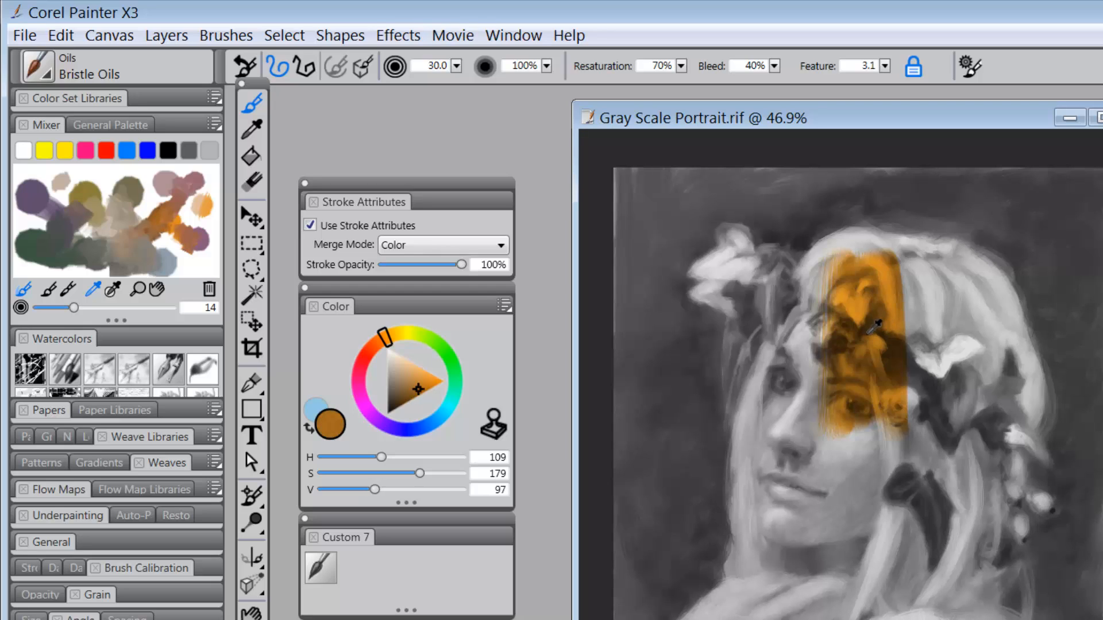
pyautogui.keyDown('alt'); pyautogui.click(874, 327); pyautogui.keyUp('alt')
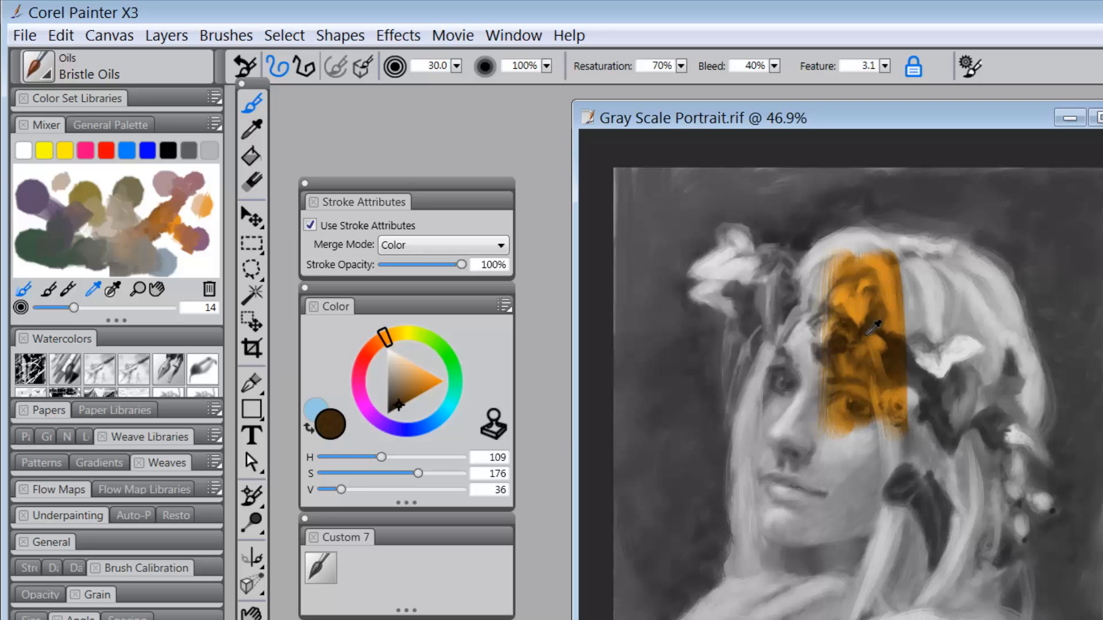
pyautogui.keyDown('alt'); pyautogui.click(874, 327); pyautogui.keyUp('alt')
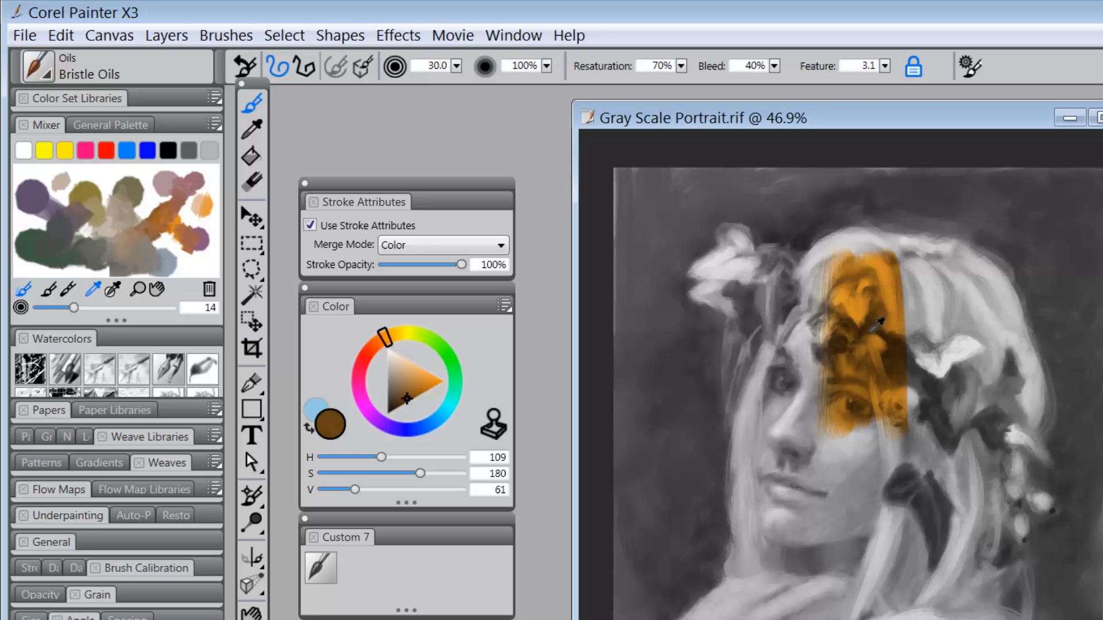
pyautogui.keyDown('alt'); pyautogui.click(874, 326); pyautogui.keyUp('alt')
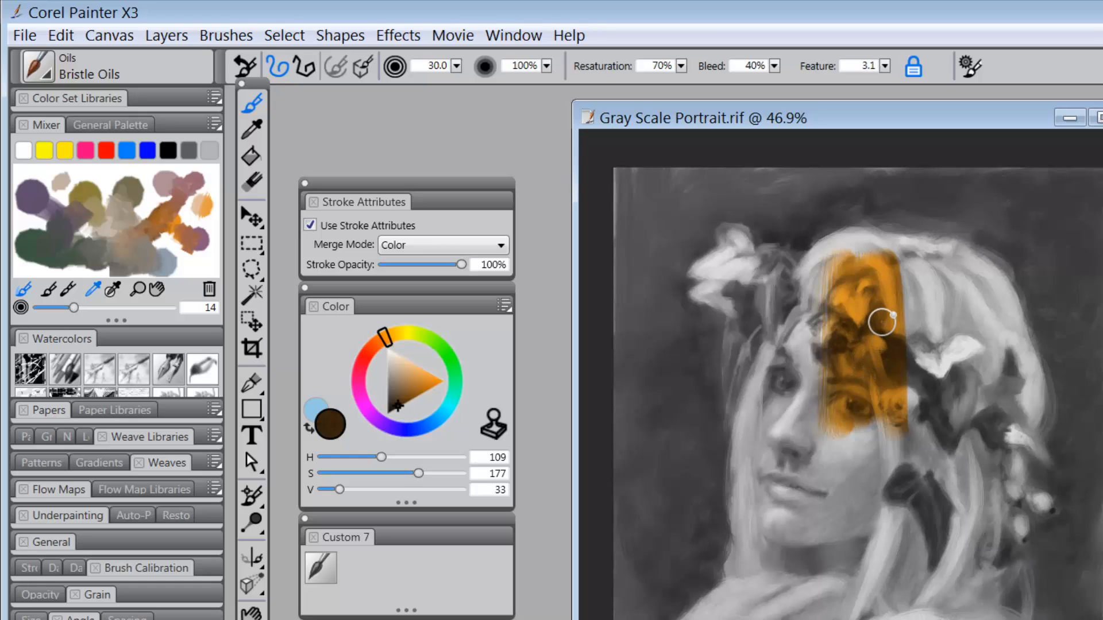
# Undo the Color-mode test stroke and set the stroke merge mode to Colorize
pyautogui.hotkey('ctrl', 'z')
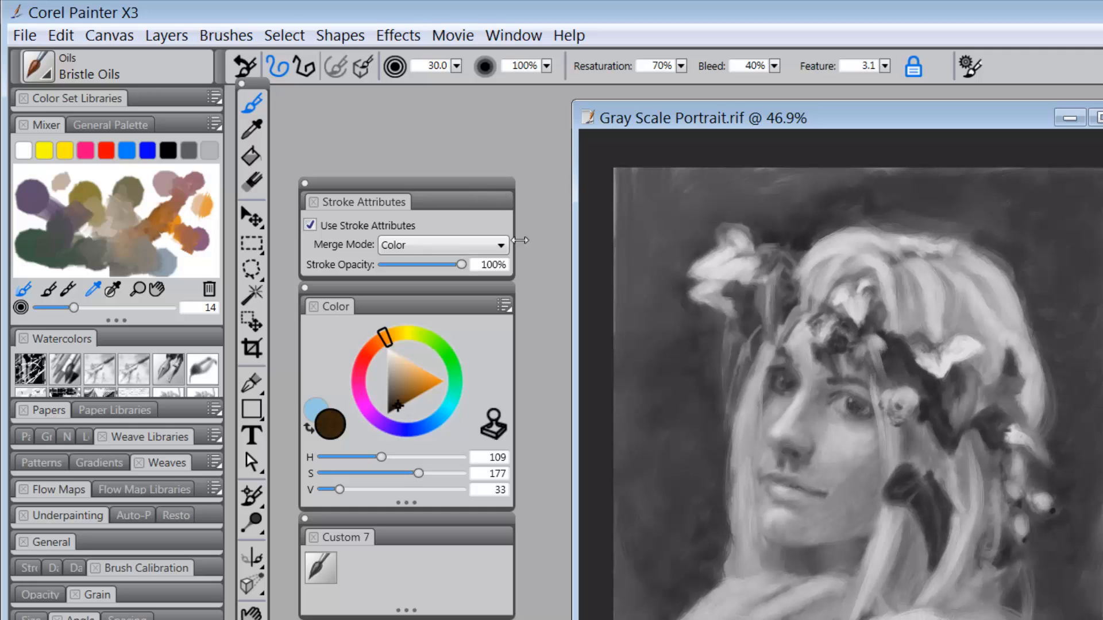
pyautogui.click(501, 245)
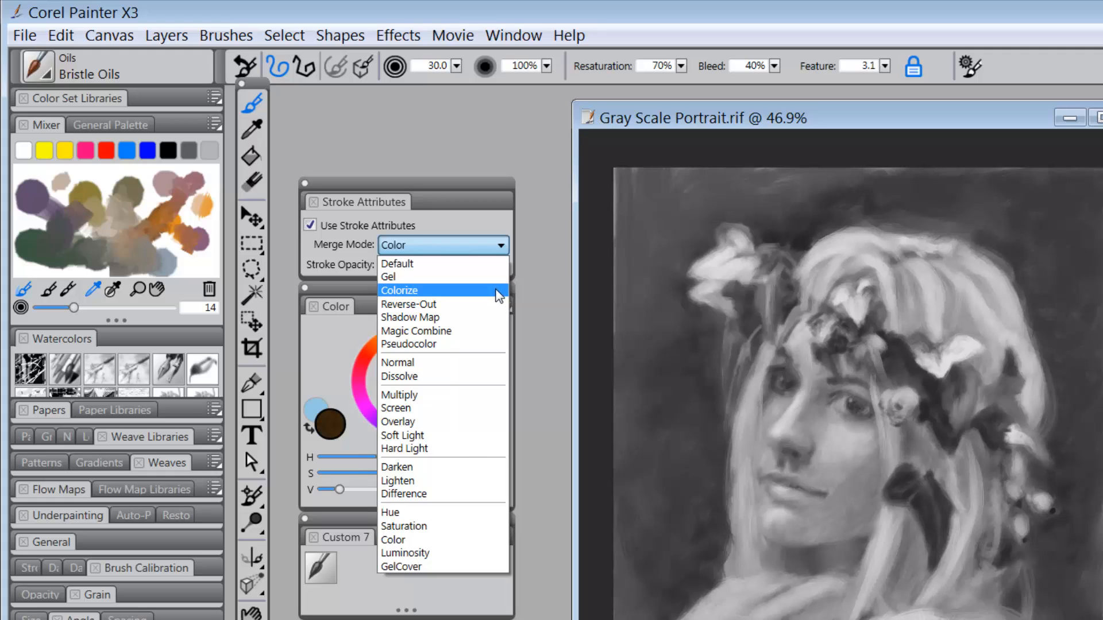
pyautogui.click(498, 291)
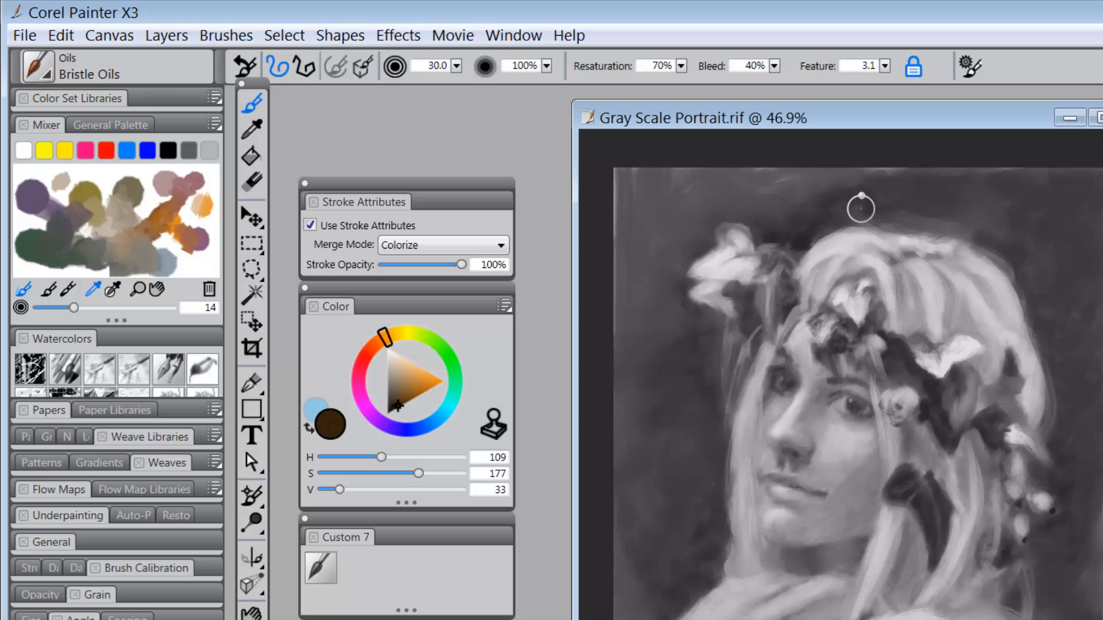
# Try Colorize strokes over the forehead flowers and eye, one in dark brown, undoing it, and one in the Mixer's orange
pyautogui.moveTo(866, 280)
pyautogui.mouseDown()
pyautogui.moveTo(856, 362)
pyautogui.moveTo(871, 391)
pyautogui.moveTo(884, 264)
pyautogui.moveTo(894, 413)
pyautogui.moveTo(907, 274)
pyautogui.moveTo(914, 407)
pyautogui.moveTo(885, 375)
pyautogui.mouseUp()
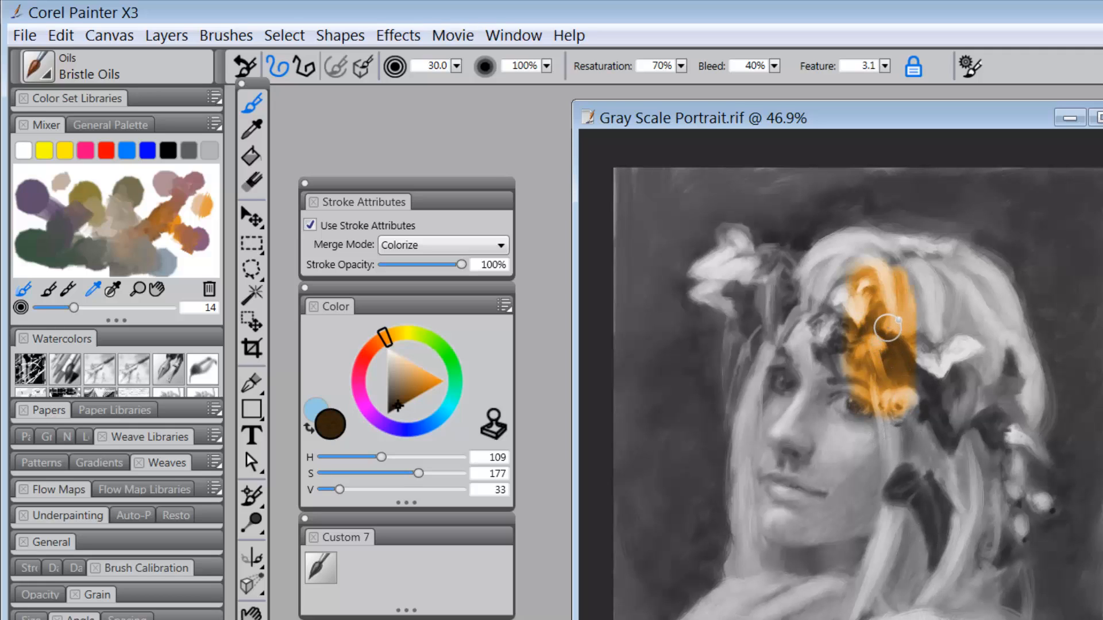
pyautogui.hotkey('ctrl', 'z')
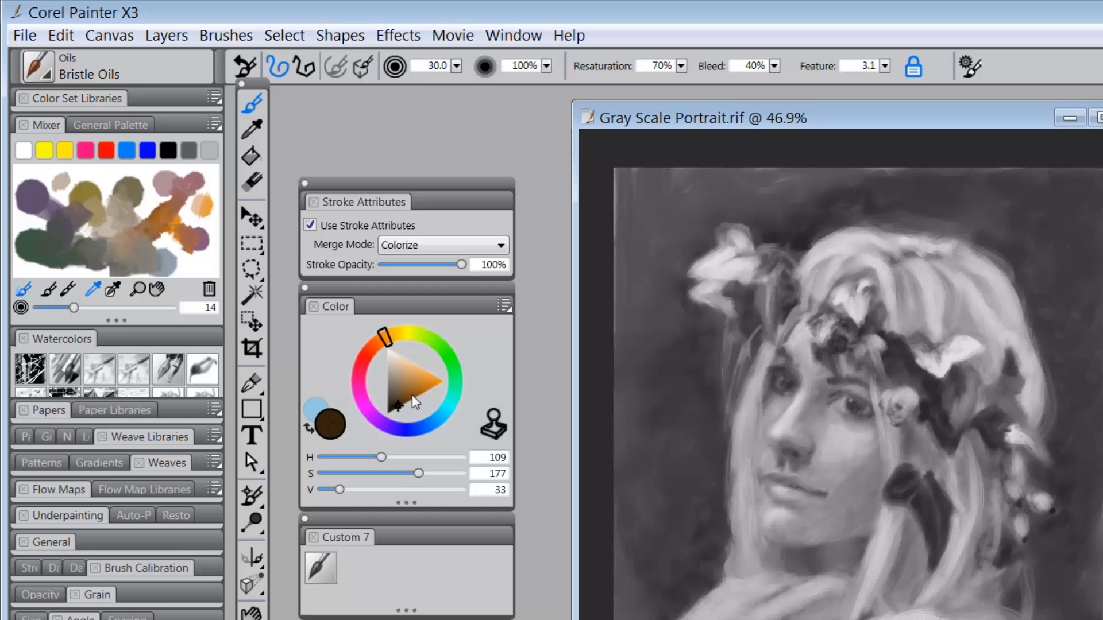
pyautogui.click(181, 231)
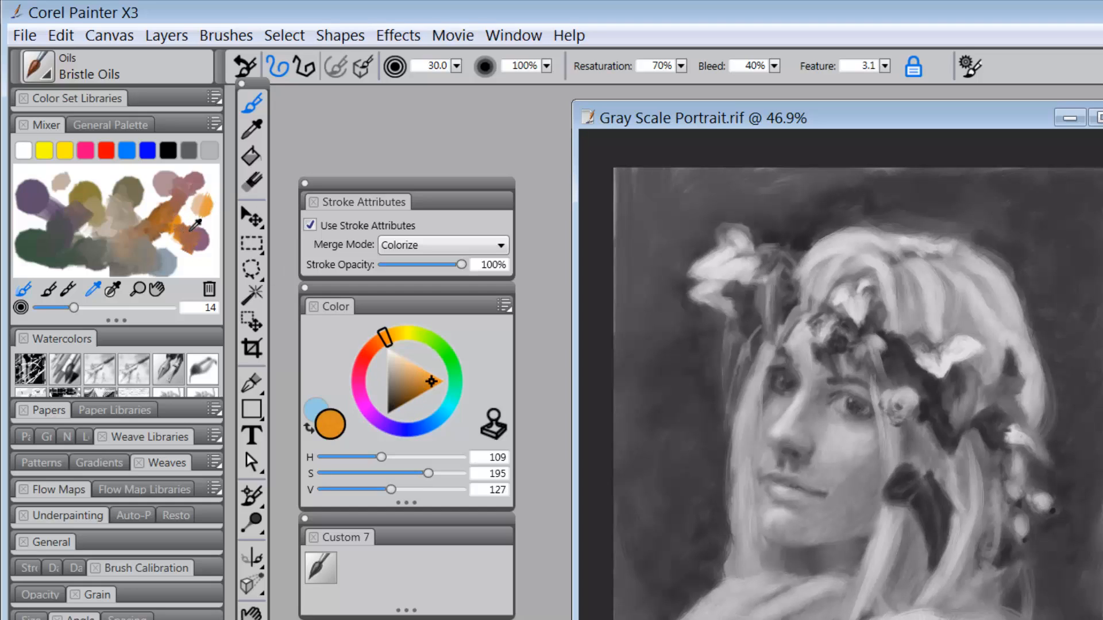
pyautogui.moveTo(840, 267)
pyautogui.mouseDown()
pyautogui.moveTo(857, 401)
pyautogui.moveTo(859, 261)
pyautogui.moveTo(870, 405)
pyautogui.moveTo(878, 273)
pyautogui.moveTo(889, 396)
pyautogui.moveTo(896, 370)
pyautogui.moveTo(886, 261)
pyautogui.moveTo(897, 384)
pyautogui.moveTo(902, 320)
pyautogui.moveTo(901, 413)
pyautogui.mouseUp()
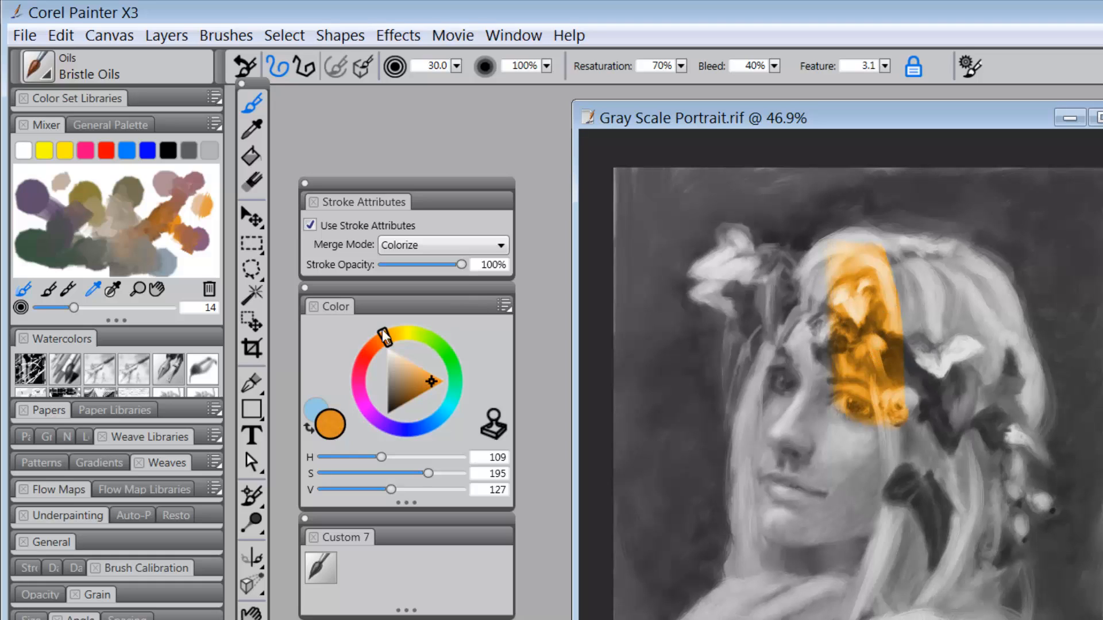
# Undo the orange stroke and test Colorize over the forehead in muted brown (S 104, V 66) and saturated brown (S 255, V 49), undoing each
pyautogui.click(401, 397)
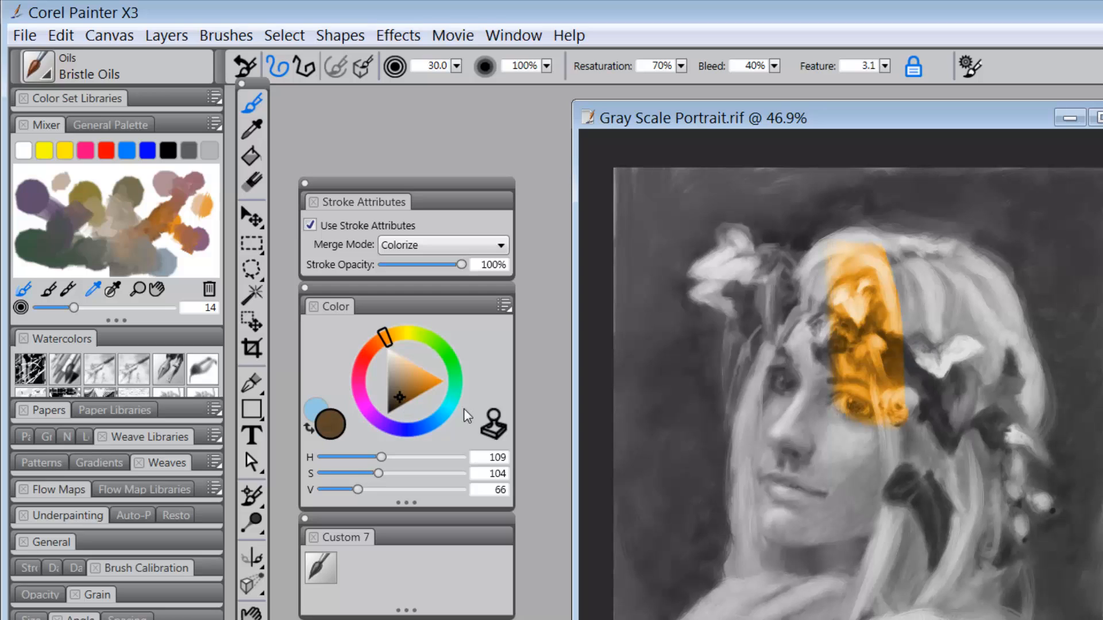
pyautogui.hotkey('ctrl', 'z')
pyautogui.moveTo(847, 280)
pyautogui.mouseDown()
pyautogui.moveTo(861, 400)
pyautogui.moveTo(869, 284)
pyautogui.moveTo(896, 403)
pyautogui.moveTo(898, 370)
pyautogui.moveTo(885, 401)
pyautogui.moveTo(884, 349)
pyautogui.mouseUp()
pyautogui.hotkey('ctrl', 'z')
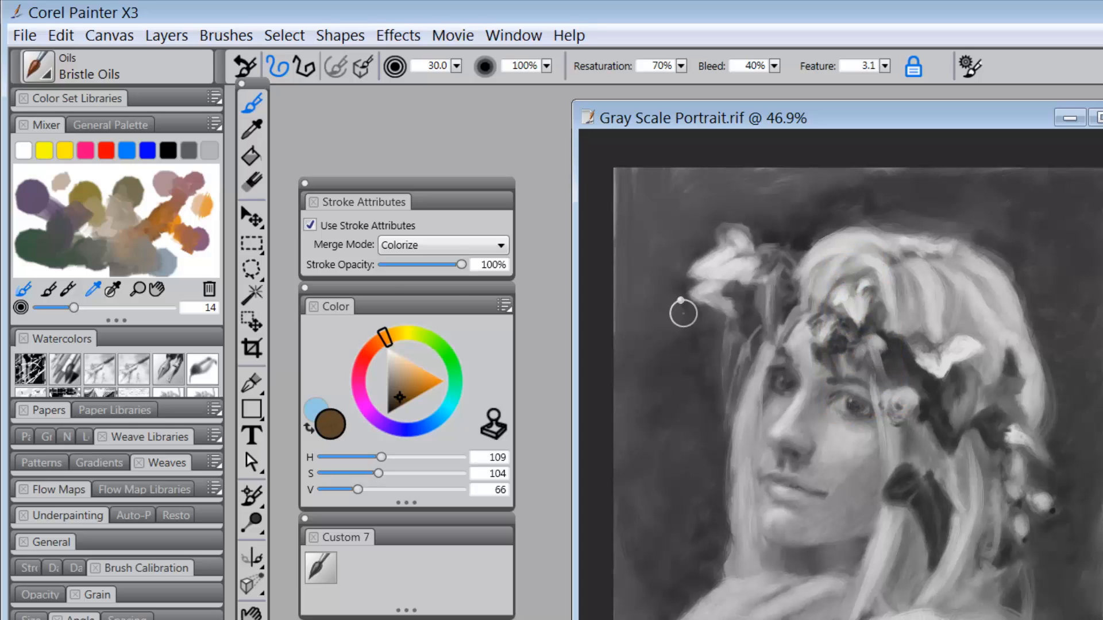
pyautogui.moveTo(404, 397)
pyautogui.mouseDown()
pyautogui.moveTo(413, 409)
pyautogui.moveTo(419, 398)
pyautogui.mouseUp()
pyautogui.moveTo(847, 277)
pyautogui.mouseDown()
pyautogui.moveTo(864, 403)
pyautogui.moveTo(857, 263)
pyautogui.moveTo(871, 375)
pyautogui.moveTo(875, 280)
pyautogui.moveTo(896, 301)
pyautogui.mouseUp()
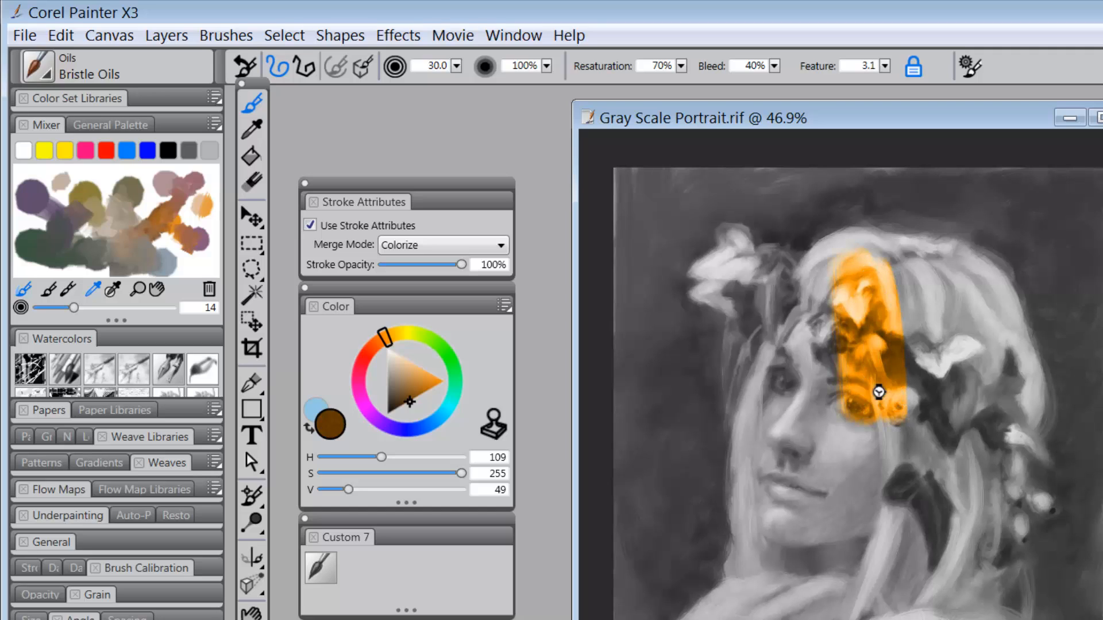
pyautogui.hotkey('ctrl', 'z')
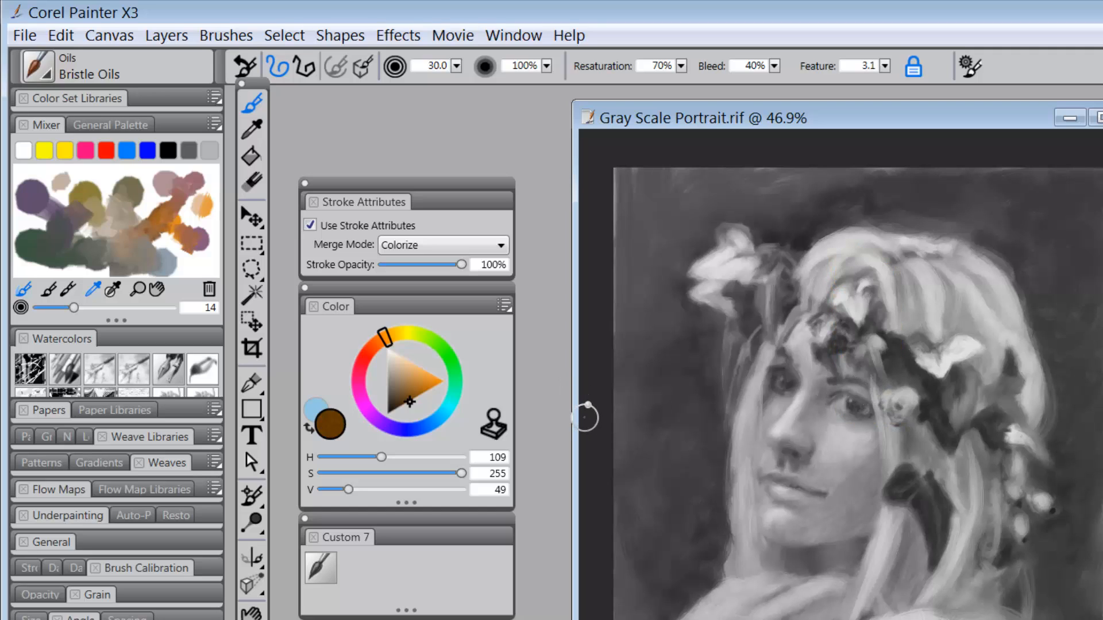
# Compare Colorize strokes over the forehead and eye in the Mixer's orange and a dark brown (S 255, V 40), undoing all of them
pyautogui.click(179, 233)
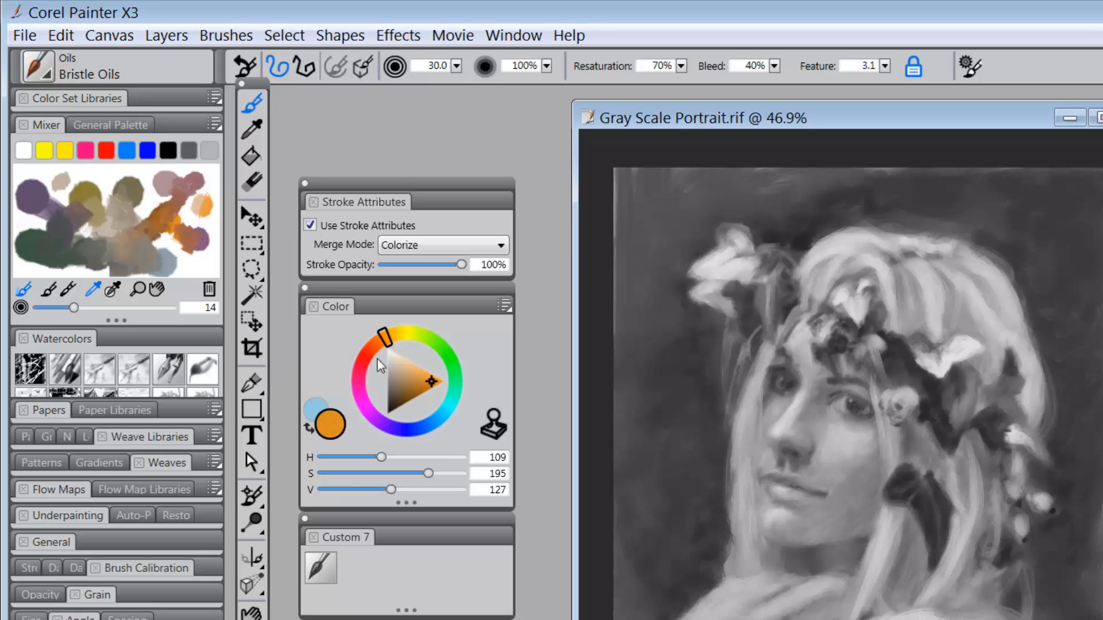
pyautogui.moveTo(861, 270)
pyautogui.mouseDown()
pyautogui.moveTo(873, 402)
pyautogui.moveTo(877, 264)
pyautogui.moveTo(887, 403)
pyautogui.moveTo(890, 302)
pyautogui.moveTo(909, 424)
pyautogui.moveTo(900, 339)
pyautogui.moveTo(875, 297)
pyautogui.mouseUp()
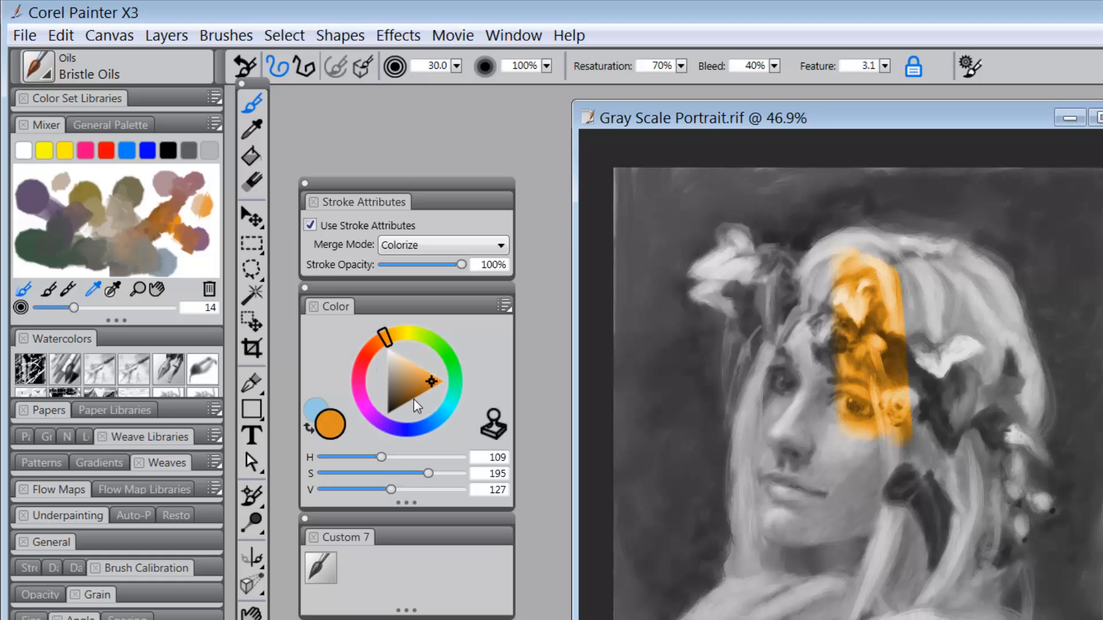
pyautogui.moveTo(408, 396)
pyautogui.mouseDown()
pyautogui.moveTo(415, 411)
pyautogui.moveTo(406, 421)
pyautogui.mouseUp()
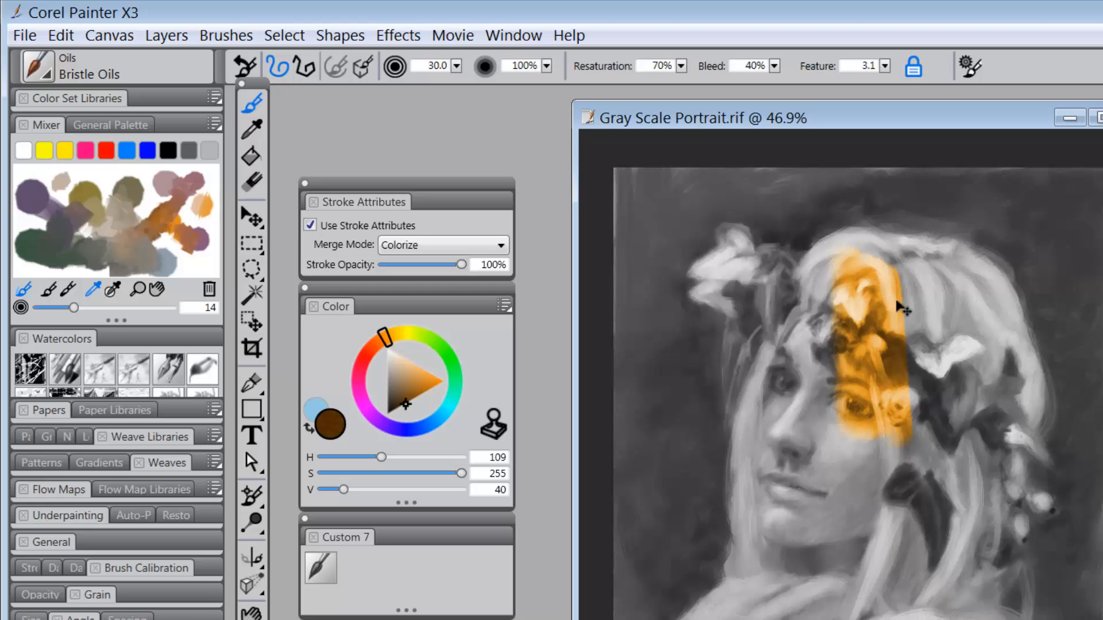
pyautogui.hotkey('ctrl', 'z')
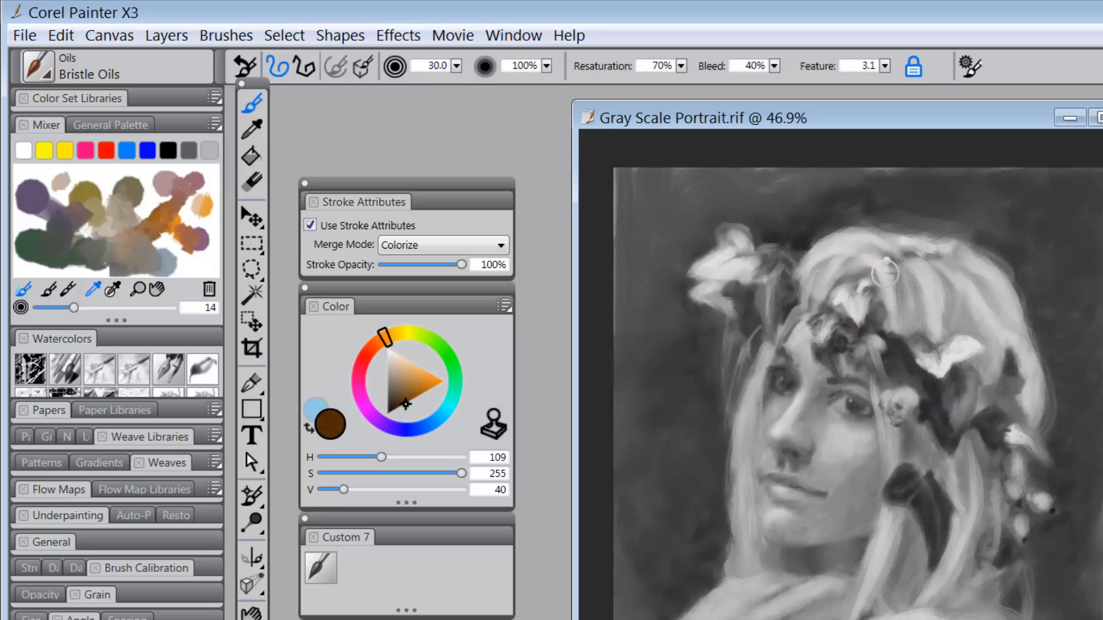
pyautogui.moveTo(877, 287)
pyautogui.mouseDown()
pyautogui.moveTo(883, 418)
pyautogui.moveTo(869, 322)
pyautogui.moveTo(857, 302)
pyautogui.moveTo(860, 426)
pyautogui.moveTo(840, 294)
pyautogui.moveTo(832, 324)
pyautogui.moveTo(843, 432)
pyautogui.mouseUp()
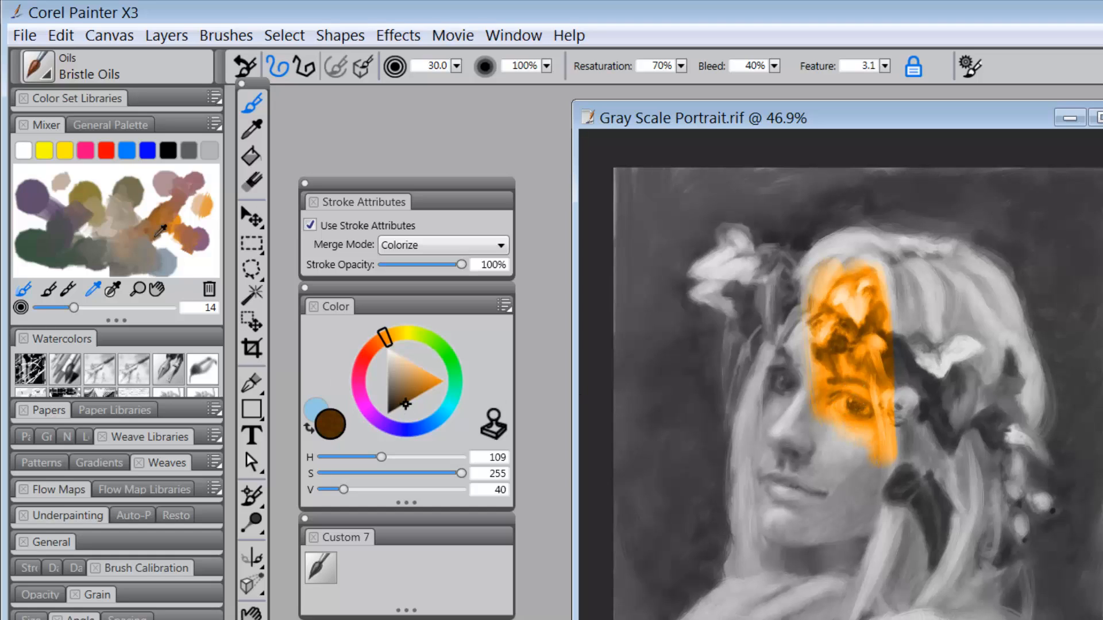
pyautogui.click(178, 232)
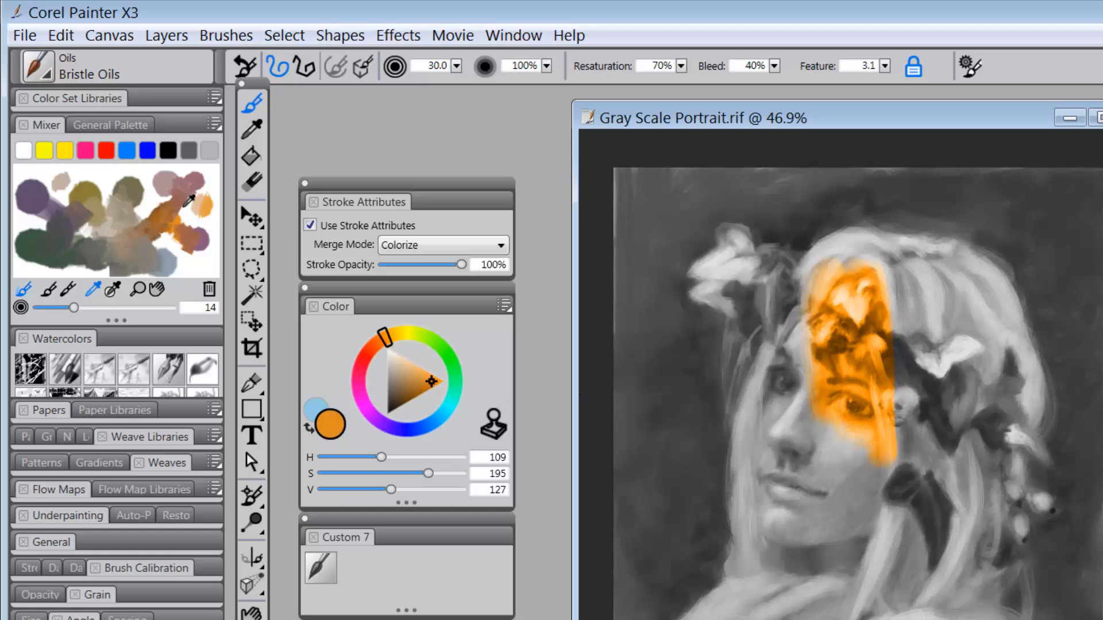
pyautogui.moveTo(906, 270)
pyautogui.mouseDown()
pyautogui.moveTo(918, 430)
pyautogui.moveTo(922, 298)
pyautogui.moveTo(935, 406)
pyautogui.moveTo(917, 383)
pyautogui.mouseUp()
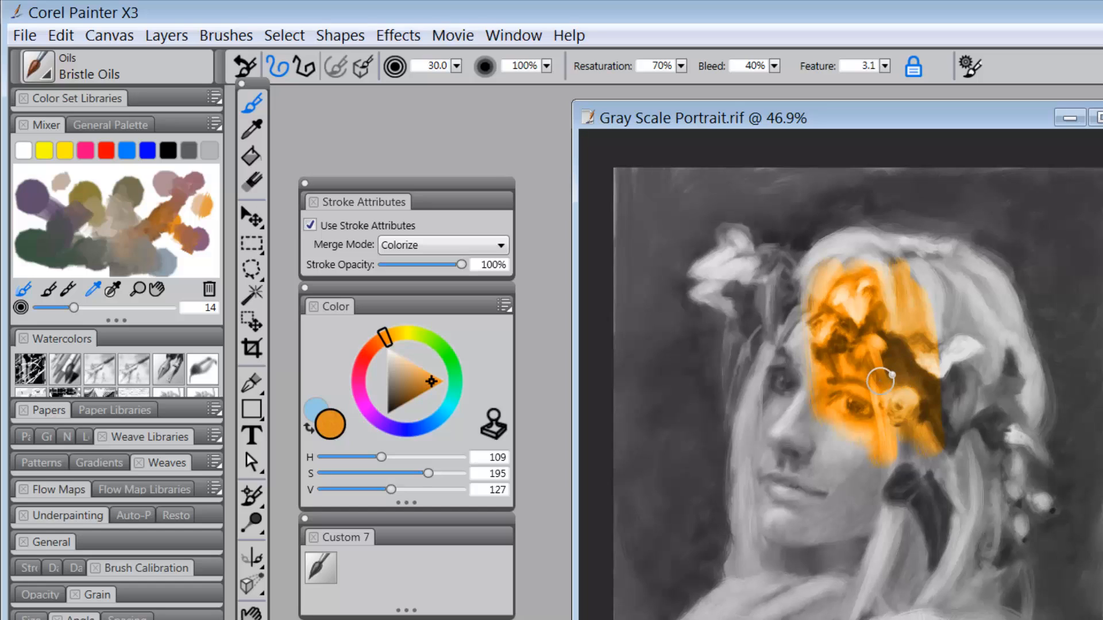
pyautogui.hotkey('ctrl', 'z')
pyautogui.hotkey('ctrl', 'z')
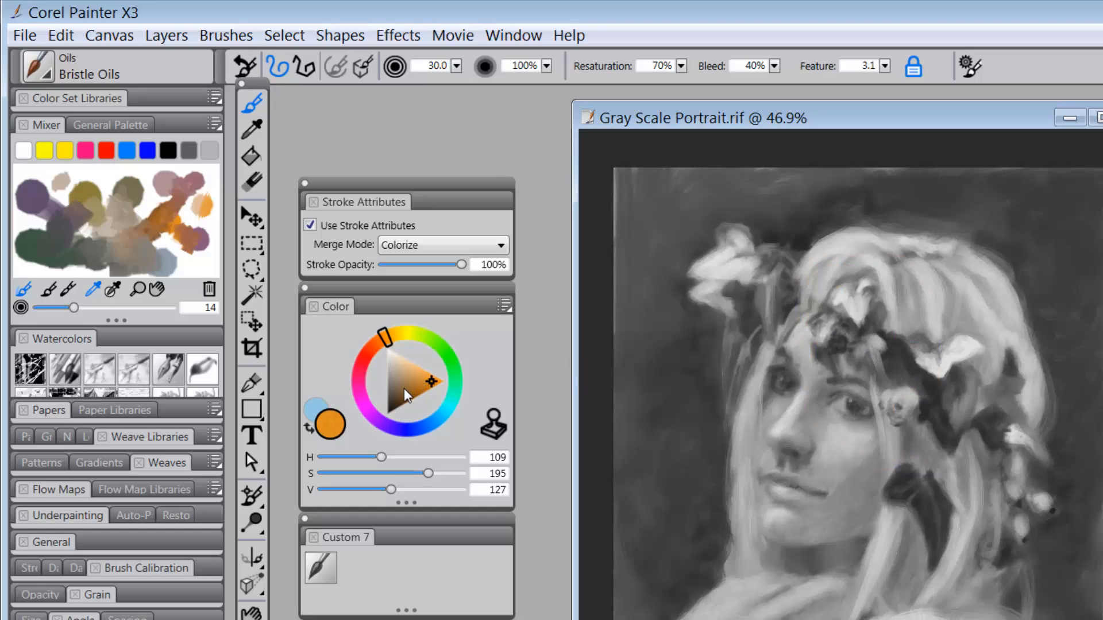
# Try a Colorize stroke in a grayish brown (S 51, V 124), undo it, and pick an orange with S 174 and V 128
pyautogui.moveTo(404, 388); pyautogui.dragTo(406, 391)
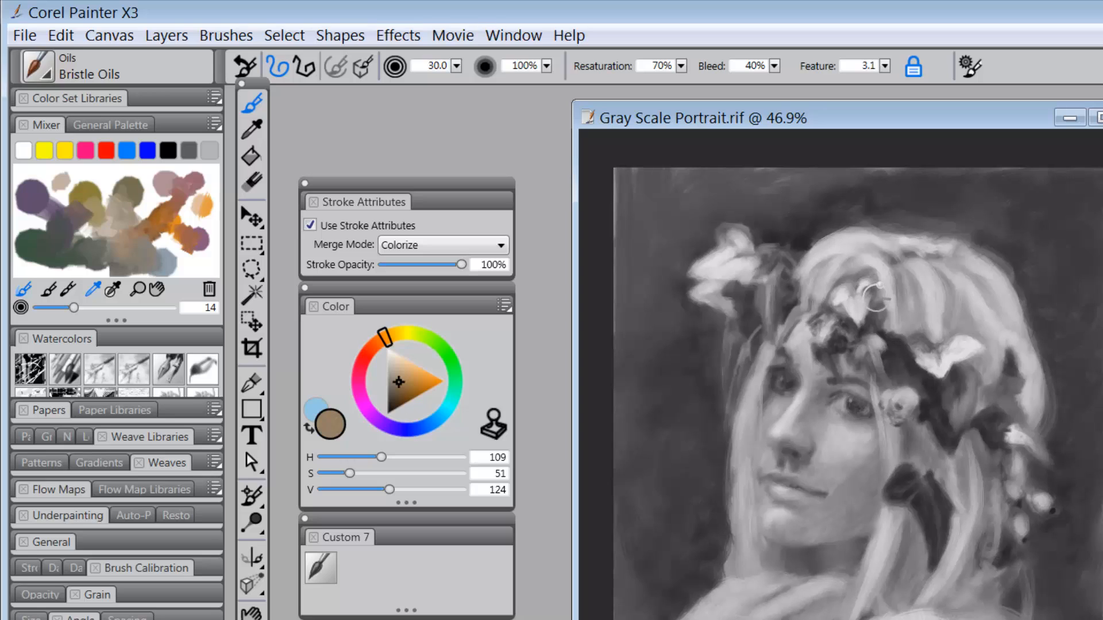
pyautogui.moveTo(873, 290)
pyautogui.mouseDown()
pyautogui.moveTo(879, 343)
pyautogui.moveTo(885, 295)
pyautogui.moveTo(890, 369)
pyautogui.moveTo(896, 290)
pyautogui.moveTo(890, 390)
pyautogui.moveTo(872, 319)
pyautogui.moveTo(856, 332)
pyautogui.moveTo(833, 286)
pyautogui.moveTo(824, 323)
pyautogui.moveTo(827, 289)
pyautogui.moveTo(871, 270)
pyautogui.moveTo(895, 323)
pyautogui.mouseUp()
pyautogui.moveTo(880, 402); pyautogui.dragTo(887, 449)
pyautogui.hotkey('ctrl', 'z')
pyautogui.moveTo(422, 382); pyautogui.dragTo(428, 382)
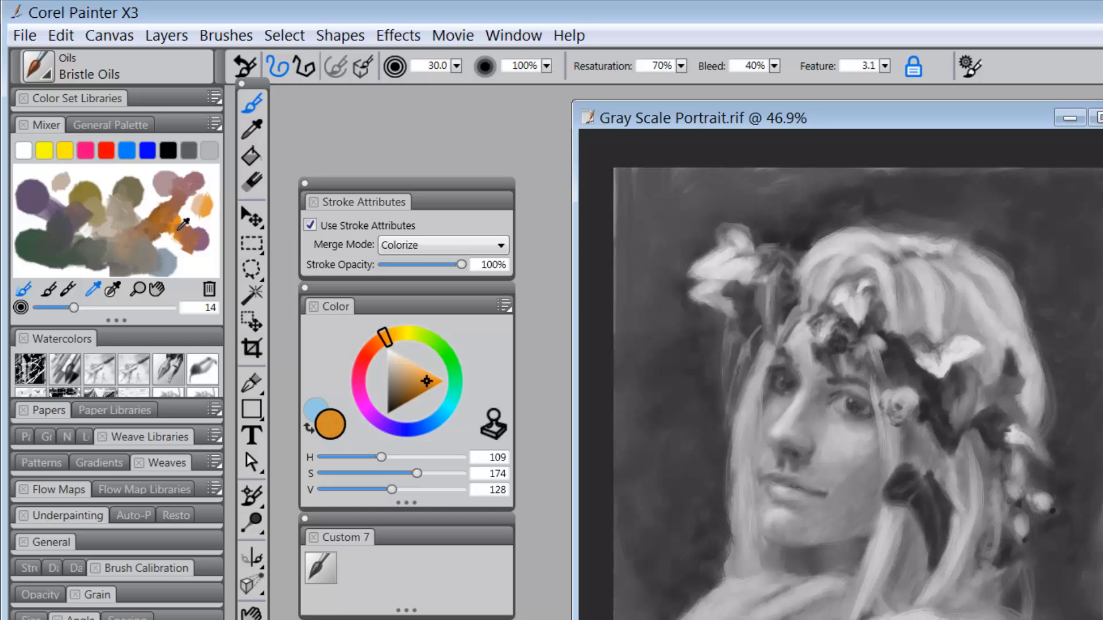
# Compare Colorize strokes in the Mixer's orange at 100%, 27% and 55% stroke opacity over the forehead, and undo them
pyautogui.click(183, 222)
pyautogui.moveTo(839, 263); pyautogui.dragTo(838, 414)
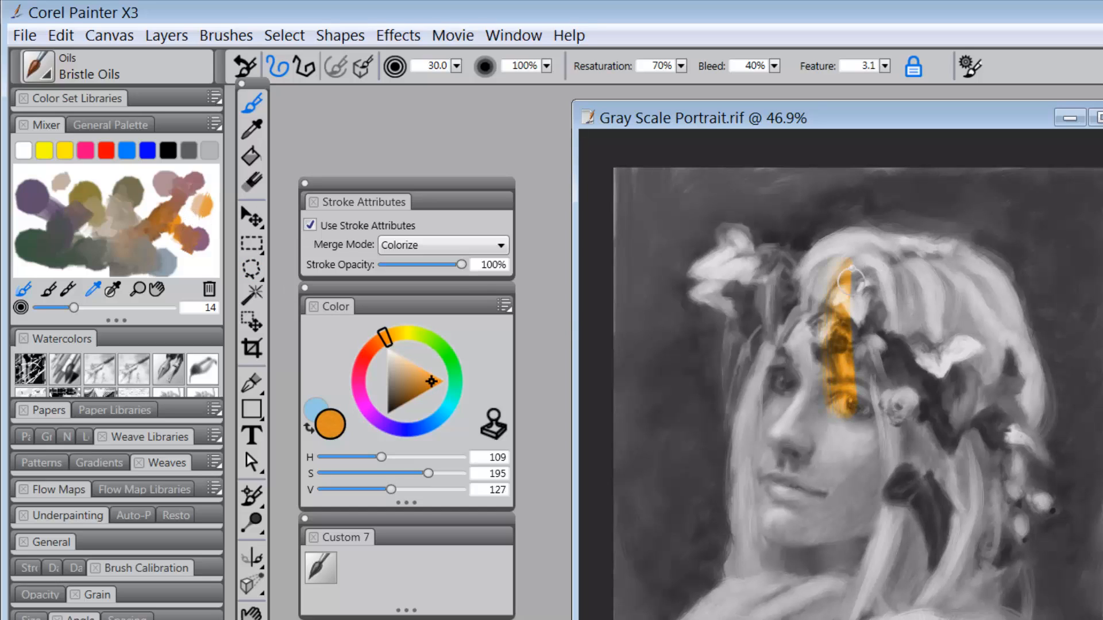
pyautogui.click(404, 263)
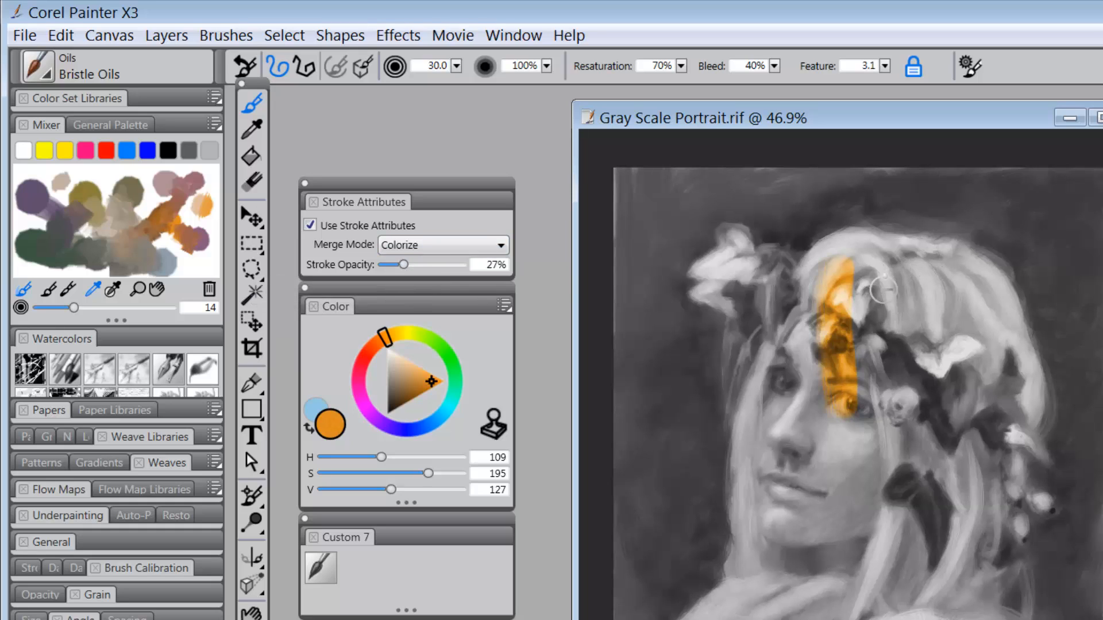
pyautogui.moveTo(883, 289)
pyautogui.mouseDown()
pyautogui.moveTo(881, 333)
pyautogui.moveTo(880, 275)
pyautogui.moveTo(883, 388)
pyautogui.moveTo(892, 307)
pyautogui.moveTo(912, 410)
pyautogui.moveTo(907, 339)
pyautogui.moveTo(911, 416)
pyautogui.mouseUp()
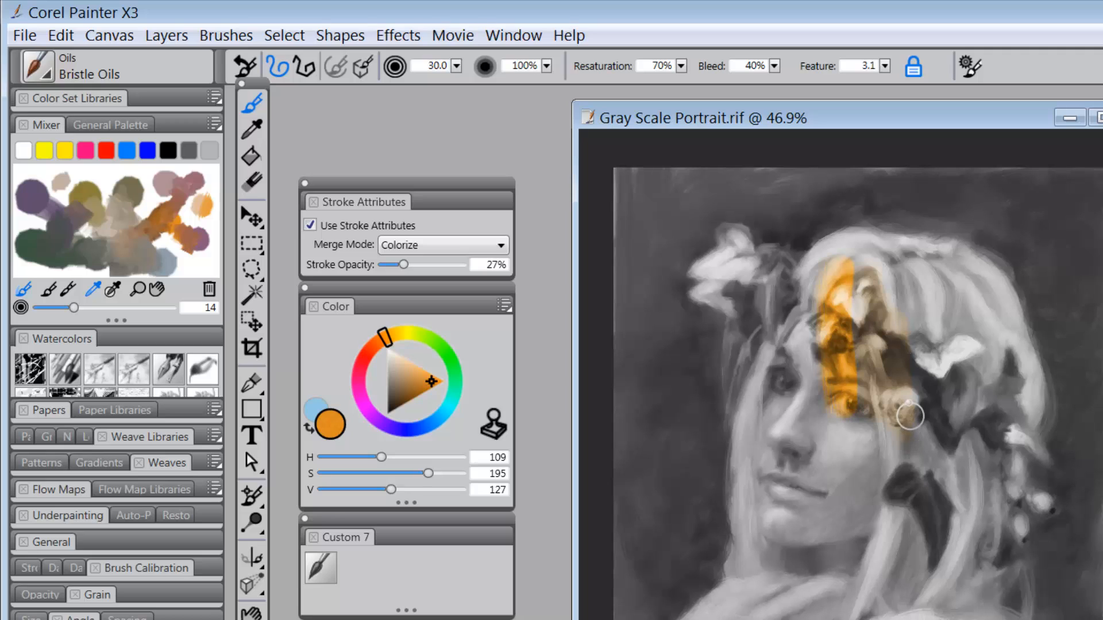
pyautogui.click(426, 264)
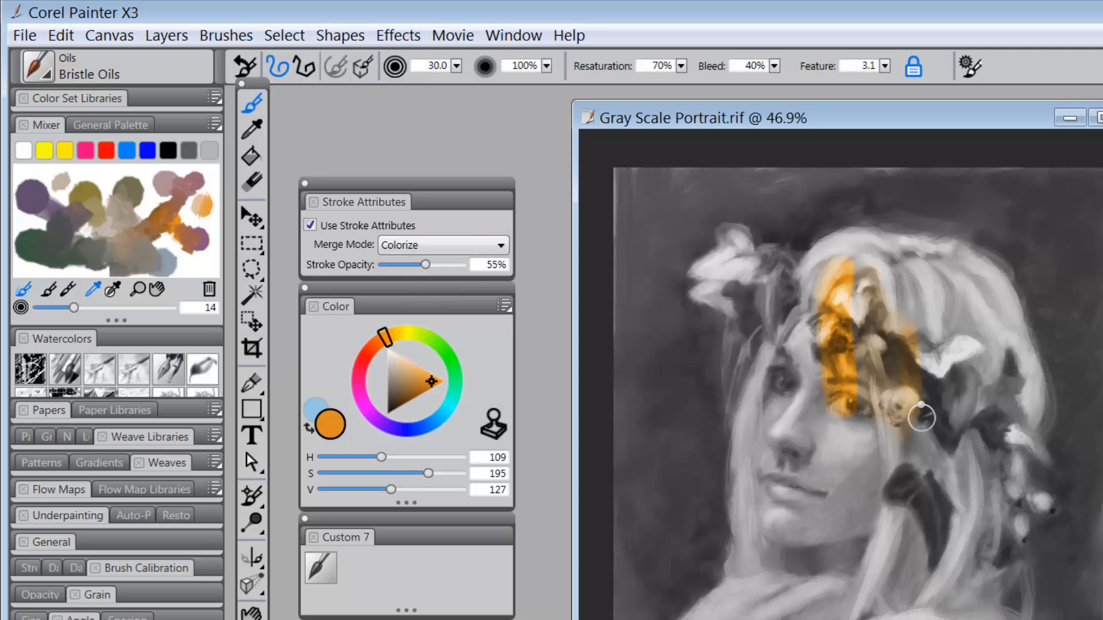
pyautogui.moveTo(922, 418)
pyautogui.mouseDown()
pyautogui.moveTo(916, 314)
pyautogui.moveTo(933, 416)
pyautogui.moveTo(909, 308)
pyautogui.moveTo(907, 371)
pyautogui.moveTo(918, 307)
pyautogui.moveTo(942, 422)
pyautogui.moveTo(947, 364)
pyautogui.moveTo(937, 538)
pyautogui.moveTo(903, 479)
pyautogui.moveTo(915, 391)
pyautogui.moveTo(913, 405)
pyautogui.moveTo(895, 348)
pyautogui.moveTo(904, 396)
pyautogui.moveTo(877, 373)
pyautogui.moveTo(914, 376)
pyautogui.mouseUp()
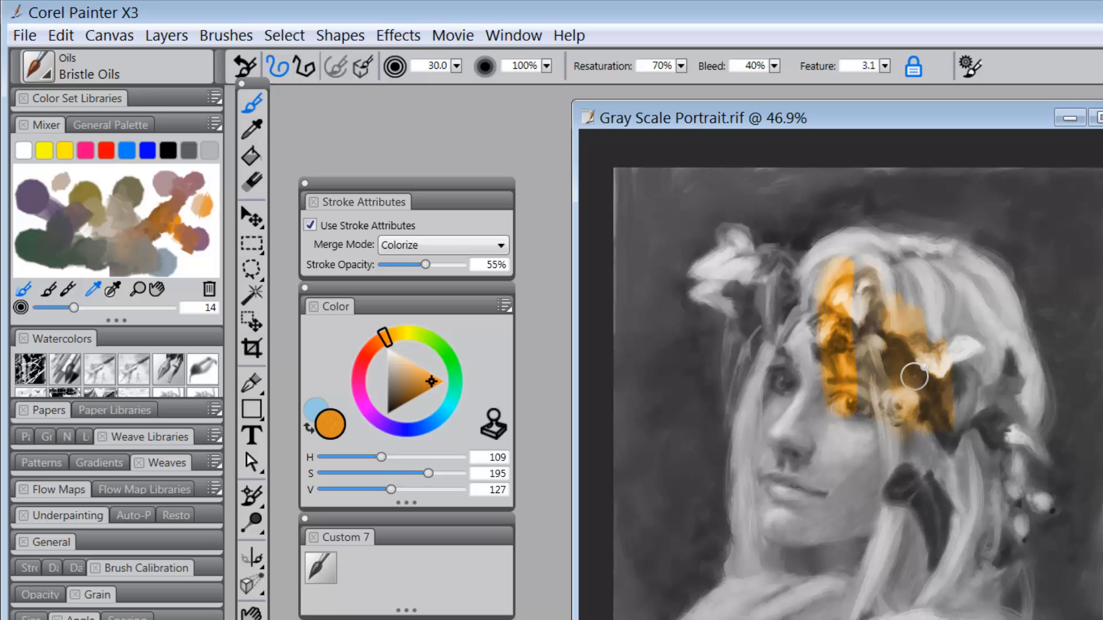
pyautogui.hotkey('ctrl', 'z')
pyautogui.hotkey('ctrl', 'z')
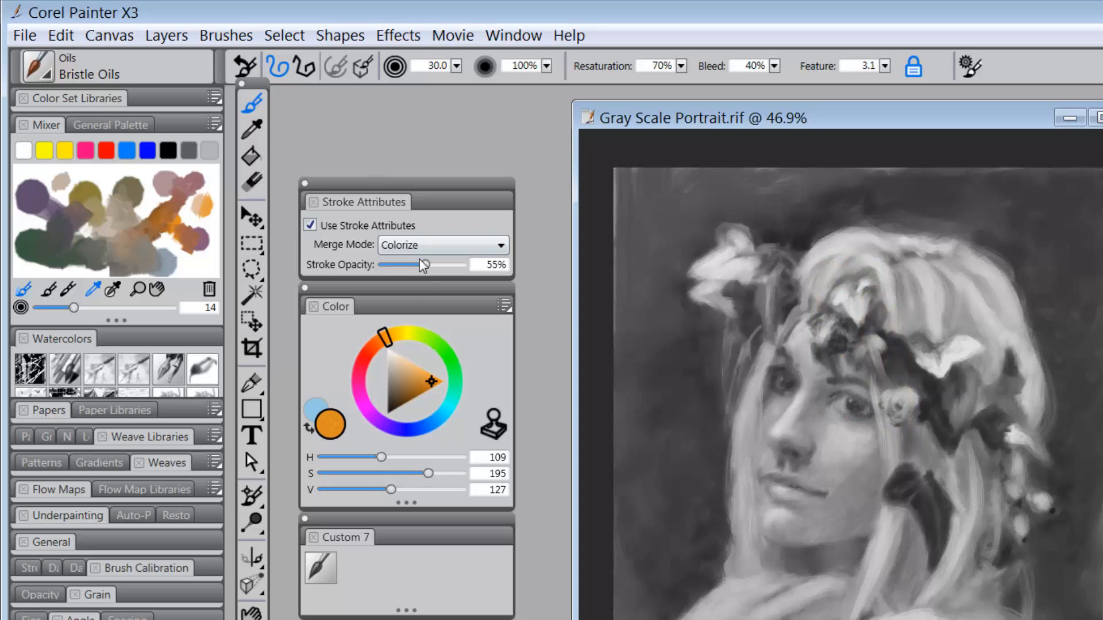
# Prepare the brush with 100% stroke opacity, a size of 16.7 and the Mixer's pale beige
pyautogui.moveTo(422, 263); pyautogui.dragTo(435, 265)
pyautogui.click(63, 192)
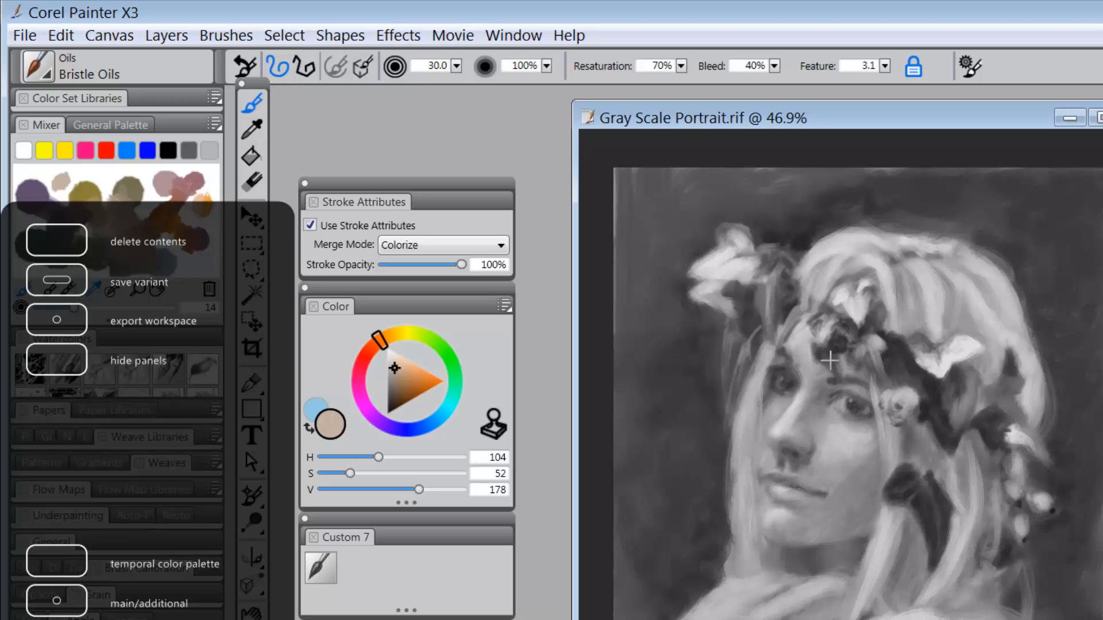
pyautogui.moveTo(816, 355); pyautogui.dragTo(822, 357)
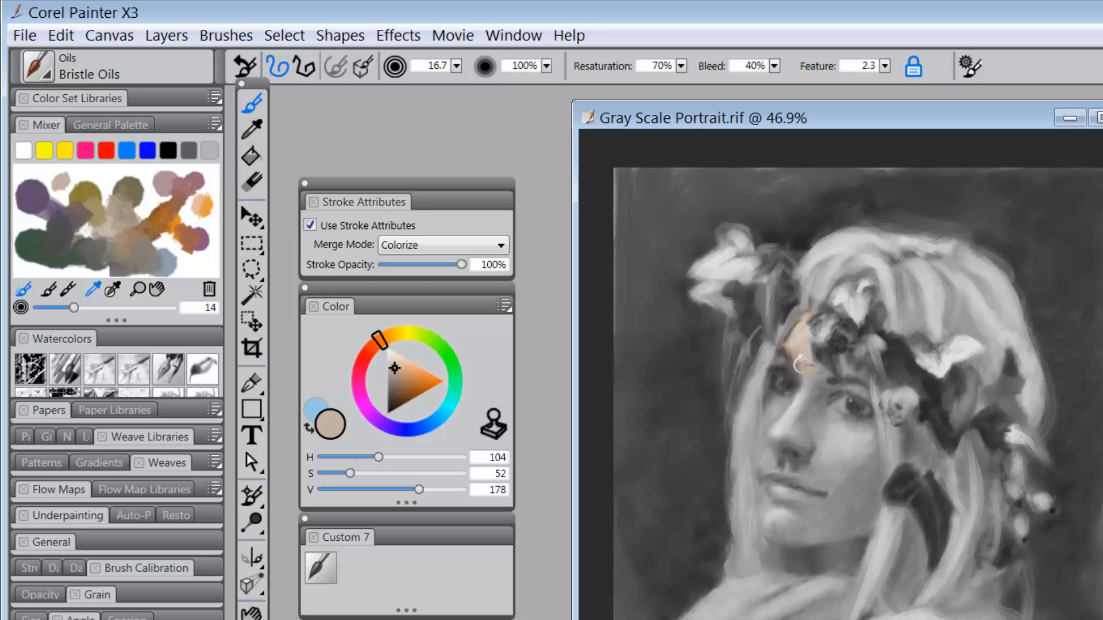
# Colorize the whole face and neck with the beige skin tone, from the forehead down past the chin
pyautogui.moveTo(815, 362)
pyautogui.mouseDown()
pyautogui.moveTo(831, 375)
pyautogui.moveTo(795, 363)
pyautogui.mouseUp()
pyautogui.moveTo(772, 432)
pyautogui.mouseDown()
pyautogui.moveTo(772, 465)
pyautogui.moveTo(776, 439)
pyautogui.mouseUp()
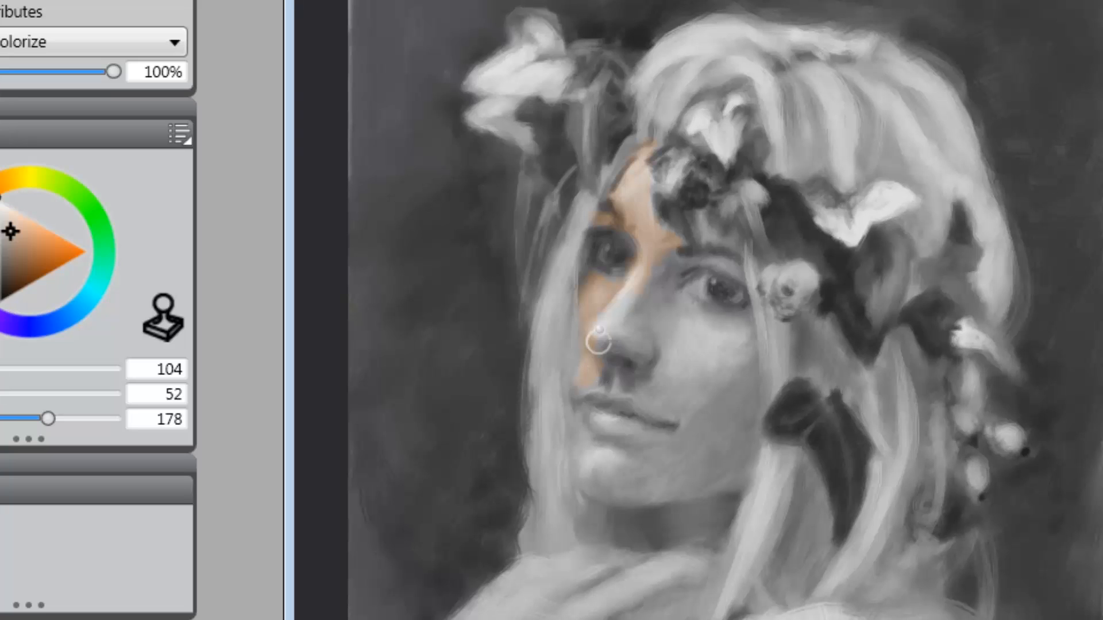
pyautogui.moveTo(597, 342)
pyautogui.mouseDown()
pyautogui.moveTo(617, 299)
pyautogui.moveTo(643, 293)
pyautogui.moveTo(668, 264)
pyautogui.moveTo(664, 291)
pyautogui.moveTo(693, 256)
pyautogui.moveTo(714, 260)
pyautogui.moveTo(712, 238)
pyautogui.moveTo(718, 259)
pyautogui.moveTo(733, 247)
pyautogui.moveTo(737, 259)
pyautogui.moveTo(722, 268)
pyautogui.moveTo(739, 280)
pyautogui.moveTo(719, 268)
pyautogui.moveTo(677, 284)
pyautogui.moveTo(698, 273)
pyautogui.moveTo(678, 288)
pyautogui.moveTo(682, 275)
pyautogui.moveTo(679, 292)
pyautogui.moveTo(745, 309)
pyautogui.moveTo(750, 342)
pyautogui.moveTo(744, 315)
pyautogui.moveTo(750, 338)
pyautogui.moveTo(745, 324)
pyautogui.moveTo(737, 329)
pyautogui.moveTo(733, 351)
pyautogui.moveTo(723, 325)
pyautogui.moveTo(672, 314)
pyautogui.moveTo(718, 314)
pyautogui.moveTo(665, 303)
pyautogui.moveTo(734, 321)
pyautogui.moveTo(736, 331)
pyautogui.moveTo(689, 353)
pyautogui.moveTo(668, 304)
pyautogui.moveTo(644, 346)
pyautogui.moveTo(639, 318)
pyautogui.moveTo(602, 355)
pyautogui.moveTo(646, 325)
pyautogui.moveTo(663, 349)
pyautogui.moveTo(683, 325)
pyautogui.moveTo(693, 376)
pyautogui.moveTo(727, 345)
pyautogui.moveTo(741, 397)
pyautogui.moveTo(750, 396)
pyautogui.moveTo(745, 347)
pyautogui.moveTo(753, 436)
pyautogui.moveTo(747, 383)
pyautogui.moveTo(746, 457)
pyautogui.moveTo(750, 419)
pyautogui.moveTo(736, 468)
pyautogui.moveTo(702, 485)
pyautogui.moveTo(733, 466)
pyautogui.moveTo(717, 538)
pyautogui.moveTo(710, 498)
pyautogui.moveTo(695, 498)
pyautogui.moveTo(672, 534)
pyautogui.moveTo(636, 510)
pyautogui.moveTo(657, 536)
pyautogui.moveTo(708, 524)
pyautogui.moveTo(672, 500)
pyautogui.moveTo(706, 475)
pyautogui.moveTo(733, 397)
pyautogui.moveTo(717, 451)
pyautogui.moveTo(697, 406)
pyautogui.moveTo(665, 418)
pyautogui.moveTo(660, 361)
pyautogui.moveTo(622, 401)
pyautogui.moveTo(601, 369)
pyautogui.moveTo(586, 399)
pyautogui.moveTo(585, 304)
pyautogui.moveTo(603, 425)
pyautogui.moveTo(622, 414)
pyautogui.moveTo(665, 433)
pyautogui.moveTo(601, 433)
pyautogui.moveTo(592, 421)
pyautogui.moveTo(597, 456)
pyautogui.moveTo(666, 462)
pyautogui.moveTo(651, 455)
pyautogui.moveTo(686, 474)
pyautogui.moveTo(627, 487)
pyautogui.moveTo(610, 468)
pyautogui.moveTo(598, 487)
pyautogui.moveTo(650, 498)
pyautogui.moveTo(591, 436)
pyautogui.mouseUp()
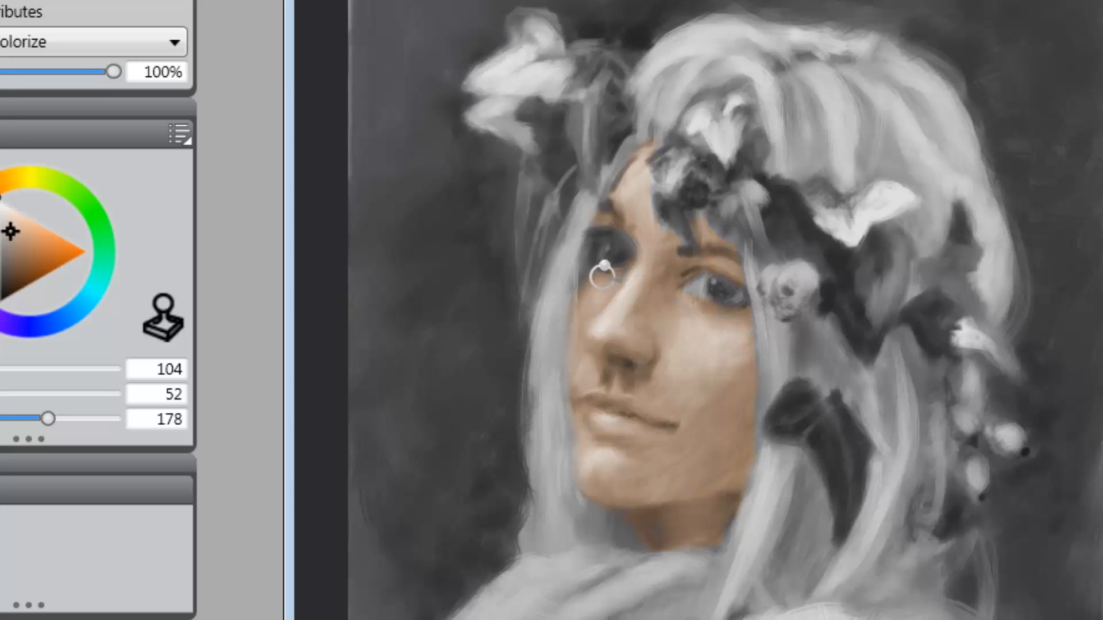
pyautogui.moveTo(596, 248); pyautogui.dragTo(601, 213)
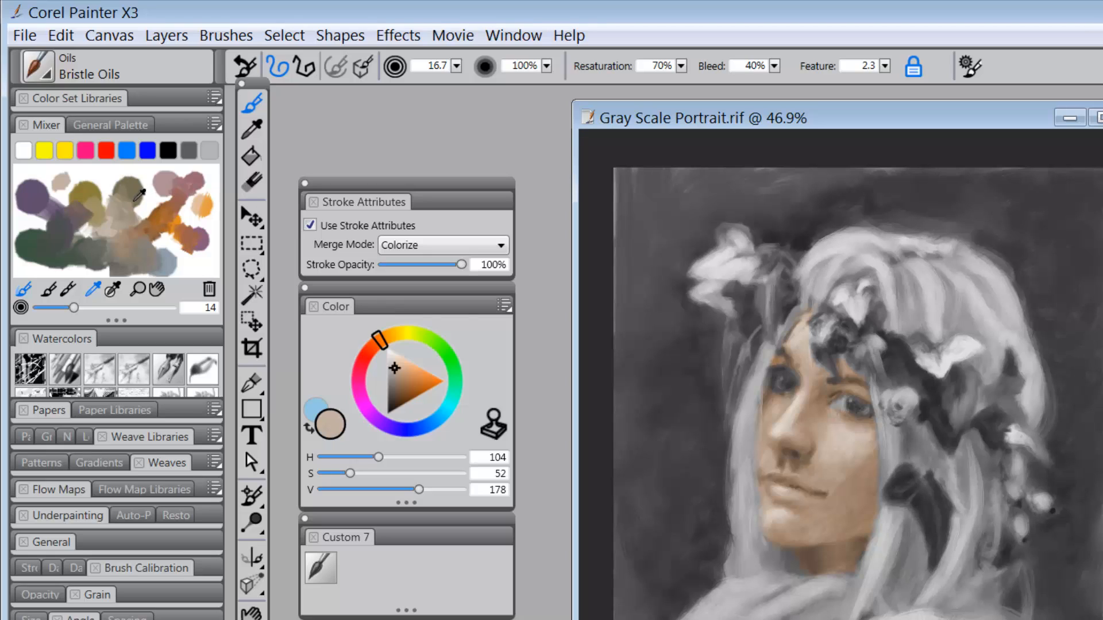
# Pick the Mixer's purple, try it at full opacity on the eye socket and jaw shadows, and undo those strokes
pyautogui.click(35, 211)
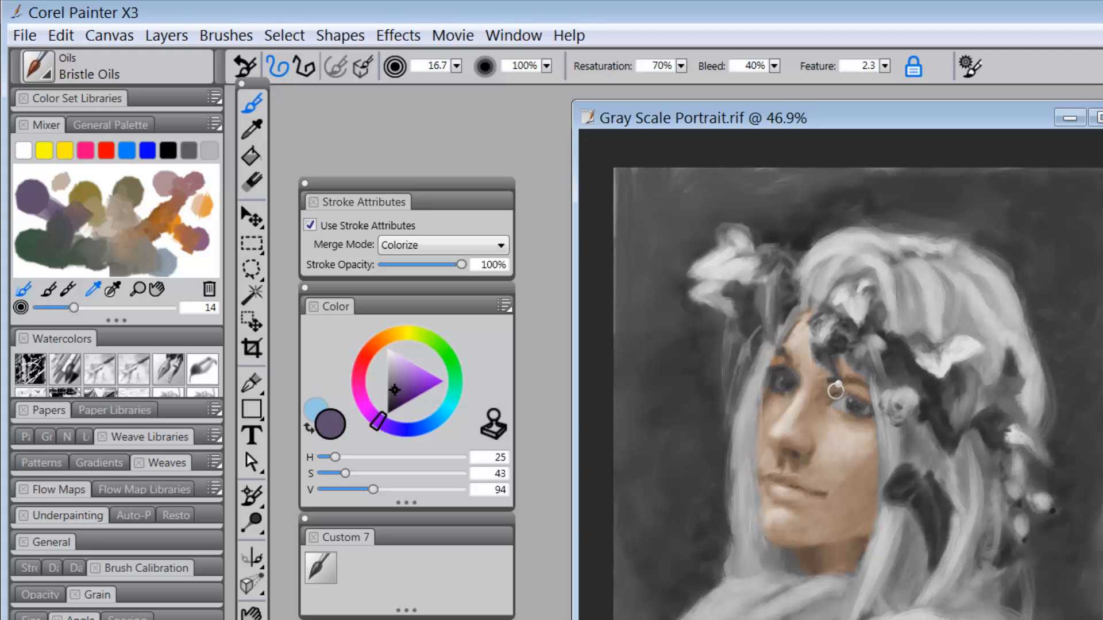
pyautogui.moveTo(836, 391); pyautogui.dragTo(807, 412)
pyautogui.moveTo(876, 469)
pyautogui.mouseDown()
pyautogui.moveTo(874, 504)
pyautogui.moveTo(872, 486)
pyautogui.moveTo(868, 518)
pyautogui.moveTo(854, 527)
pyautogui.moveTo(866, 521)
pyautogui.moveTo(848, 507)
pyautogui.moveTo(834, 513)
pyautogui.moveTo(857, 516)
pyautogui.moveTo(843, 518)
pyautogui.moveTo(849, 530)
pyautogui.moveTo(830, 531)
pyautogui.moveTo(863, 522)
pyautogui.moveTo(866, 532)
pyautogui.moveTo(818, 539)
pyautogui.mouseUp()
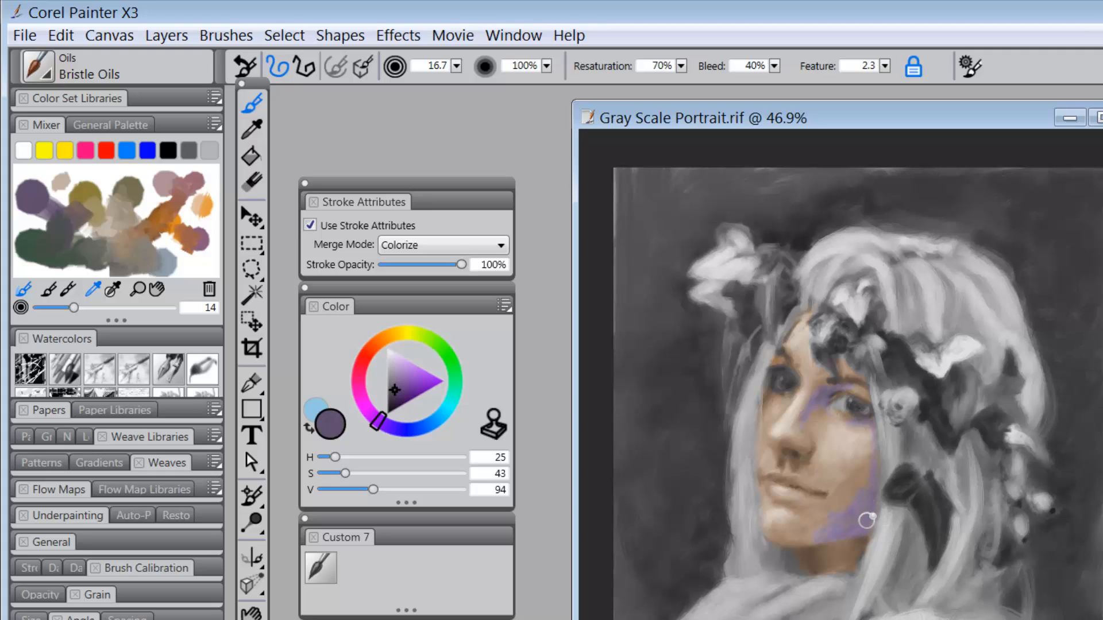
pyautogui.hotkey('ctrl', 'z')
pyautogui.hotkey('ctrl', 'z')
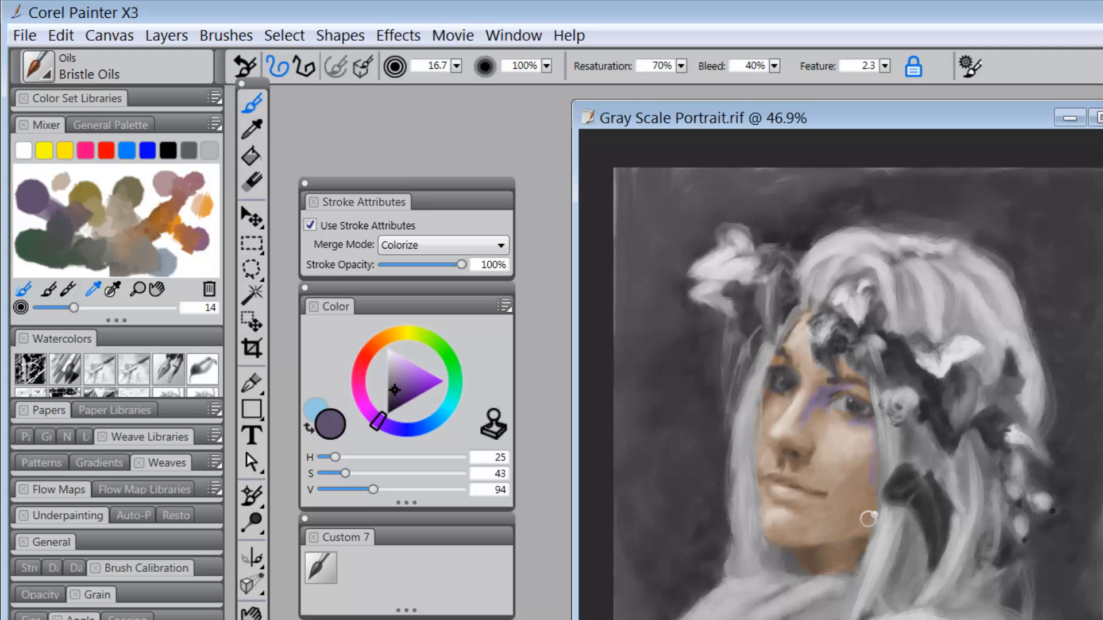
pyautogui.hotkey('ctrl', 'z')
pyautogui.hotkey('ctrl', 'z')
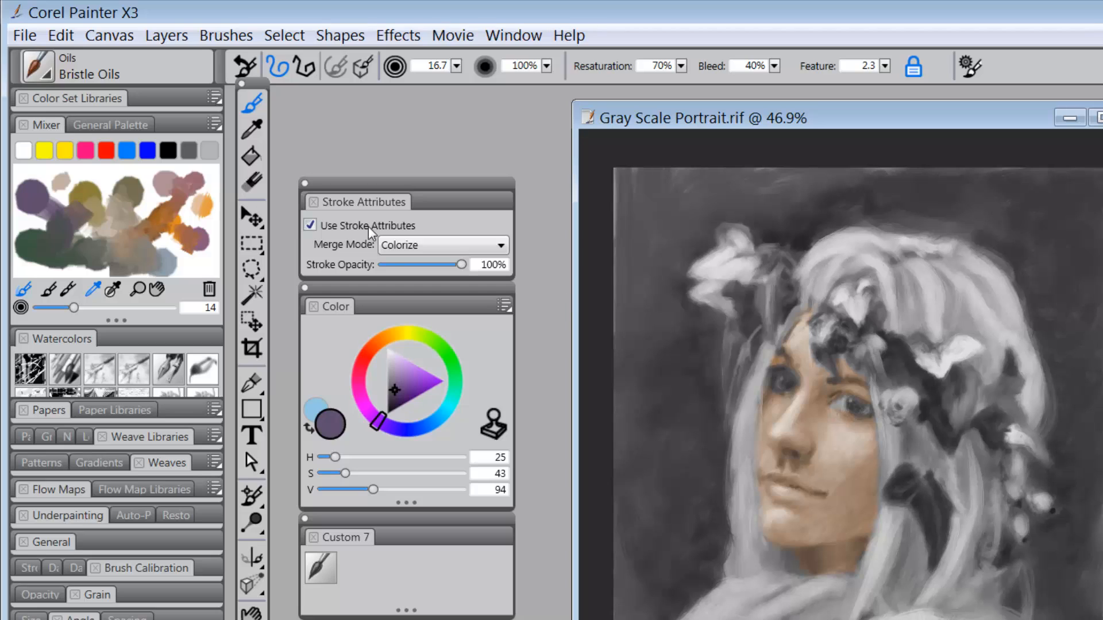
# At 40% stroke opacity, glaze the purple over the facial shadows and the Mixer's ochre over the brow, nose and lips
pyautogui.click(413, 264)
pyautogui.moveTo(828, 395)
pyautogui.mouseDown()
pyautogui.moveTo(808, 406)
pyautogui.moveTo(844, 388)
pyautogui.moveTo(815, 398)
pyautogui.moveTo(801, 424)
pyautogui.moveTo(820, 402)
pyautogui.moveTo(825, 415)
pyautogui.moveTo(850, 389)
pyautogui.mouseUp()
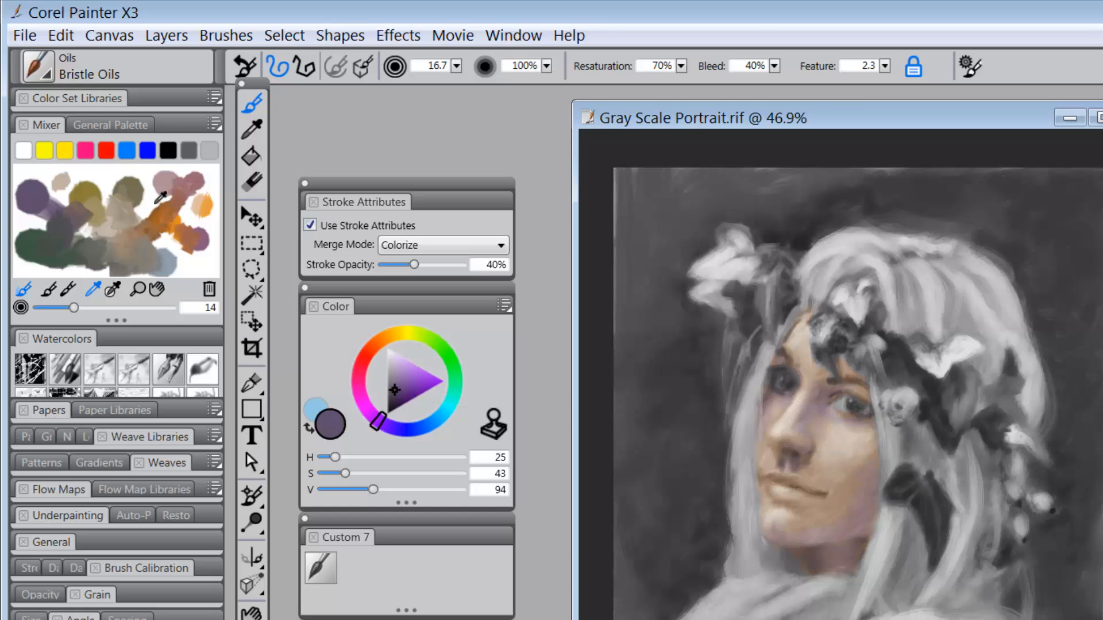
pyautogui.click(88, 201)
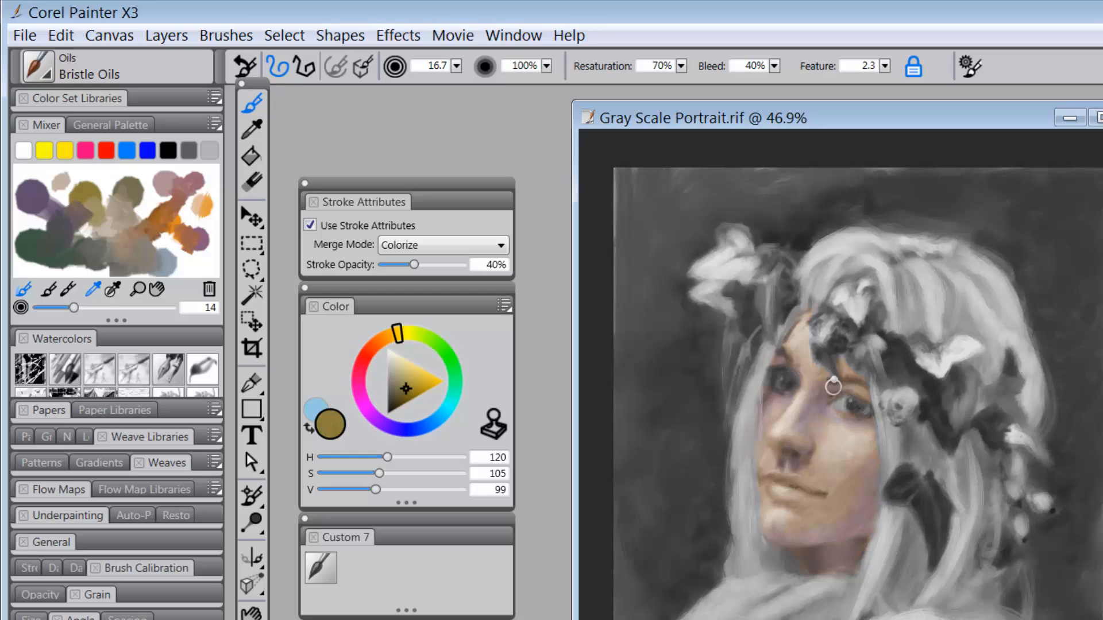
pyautogui.moveTo(868, 395)
pyautogui.mouseDown()
pyautogui.moveTo(836, 389)
pyautogui.moveTo(842, 365)
pyautogui.moveTo(809, 379)
pyautogui.mouseUp()
pyautogui.moveTo(813, 434)
pyautogui.mouseDown()
pyautogui.moveTo(790, 442)
pyautogui.moveTo(812, 445)
pyautogui.moveTo(782, 447)
pyautogui.mouseUp()
pyautogui.moveTo(796, 504)
pyautogui.mouseDown()
pyautogui.moveTo(782, 494)
pyautogui.moveTo(801, 495)
pyautogui.moveTo(769, 477)
pyautogui.moveTo(802, 485)
pyautogui.mouseUp()
# Glaze the face with the Mixer's blue-gray, and switch to the Mixer's mauve at 25% stroke opacity
pyautogui.click(169, 273)
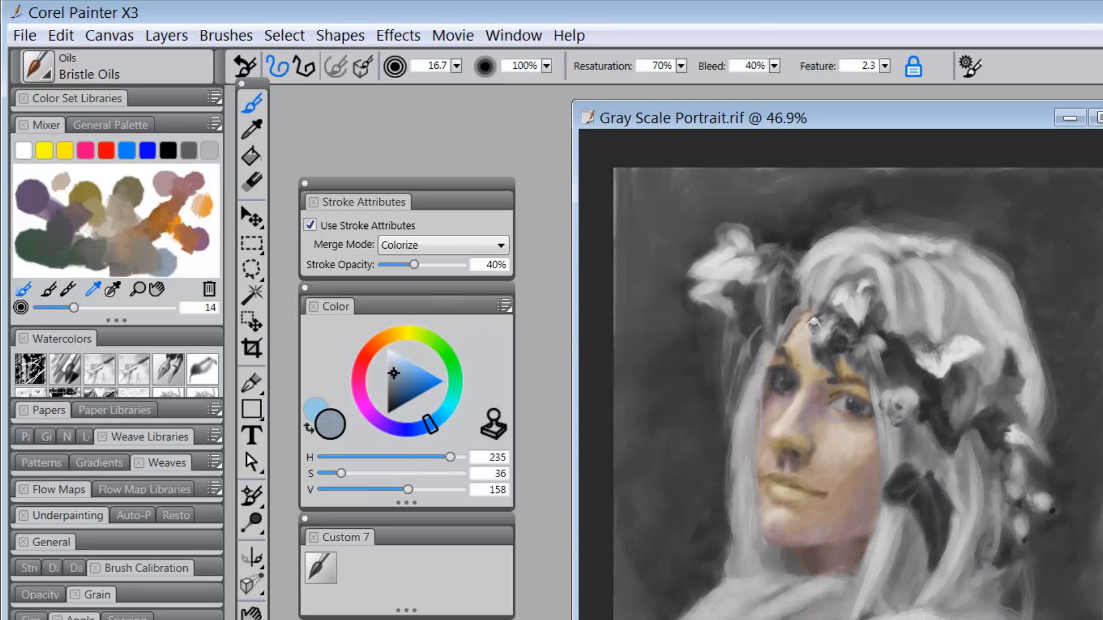
pyautogui.moveTo(833, 391)
pyautogui.mouseDown()
pyautogui.moveTo(814, 414)
pyautogui.moveTo(818, 391)
pyautogui.moveTo(810, 423)
pyautogui.moveTo(873, 426)
pyautogui.moveTo(854, 432)
pyautogui.moveTo(871, 452)
pyautogui.moveTo(874, 435)
pyautogui.moveTo(872, 453)
pyautogui.moveTo(826, 464)
pyautogui.mouseUp()
pyautogui.moveTo(414, 265); pyautogui.dragTo(401, 264)
pyautogui.click(207, 252)
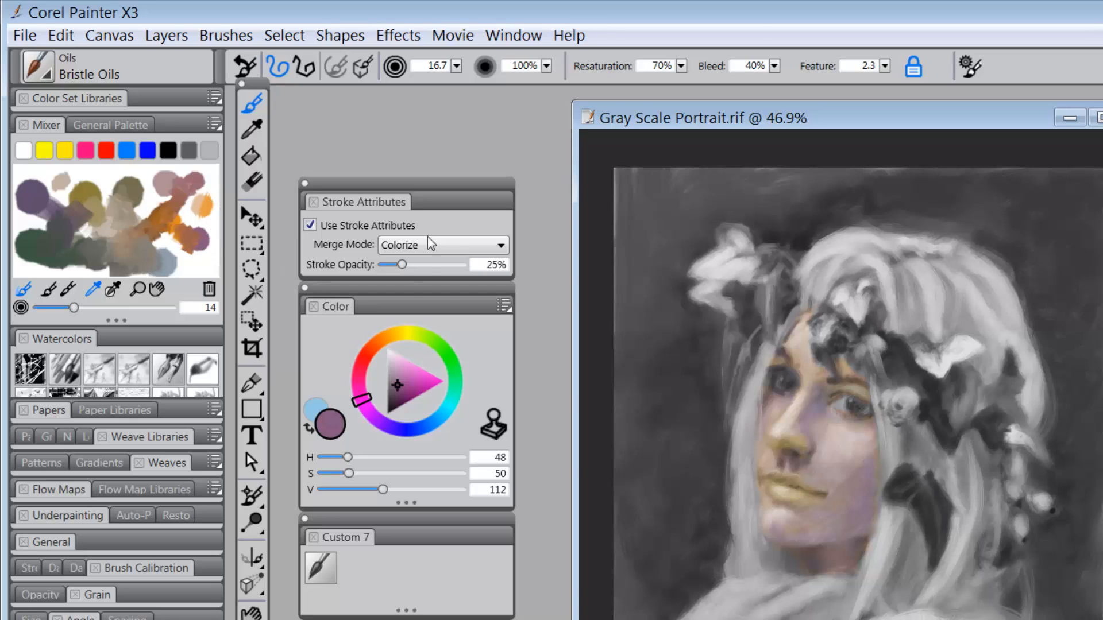
# Set the stroke opacity to 49% and lower the brush's minimum size in the advanced brush controls
pyautogui.moveTo(402, 264); pyautogui.dragTo(423, 266)
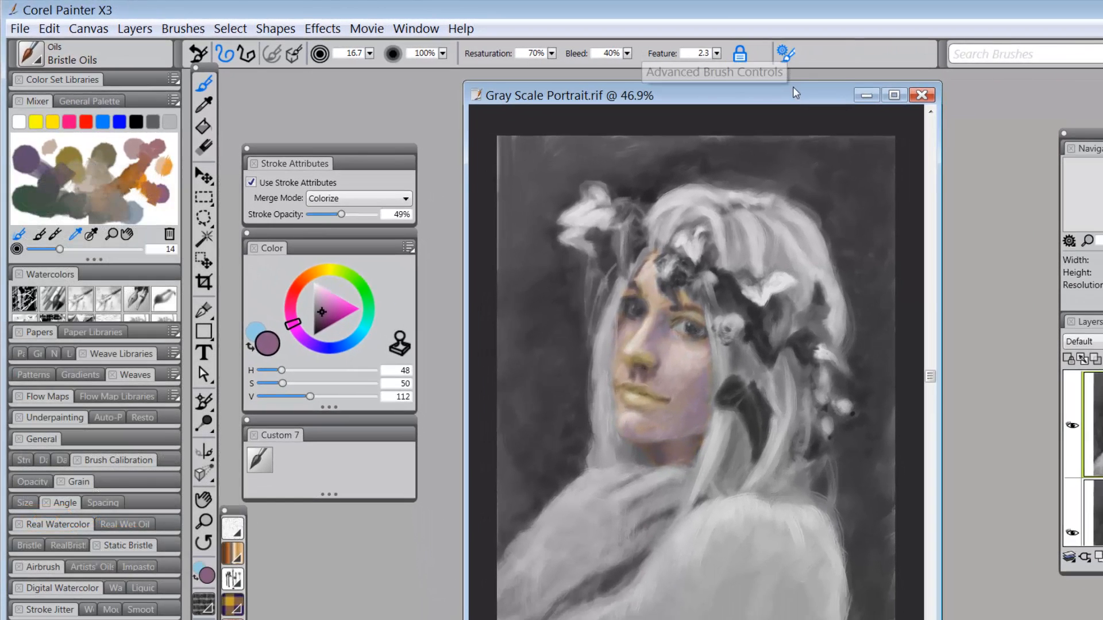
pyautogui.click(787, 57)
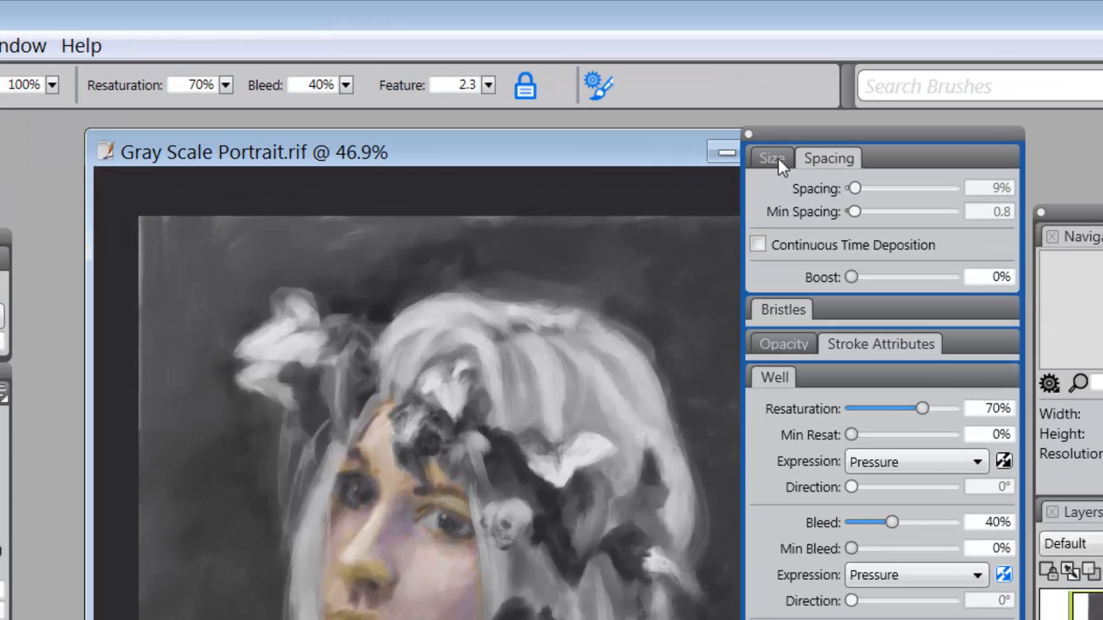
pyautogui.click(894, 99)
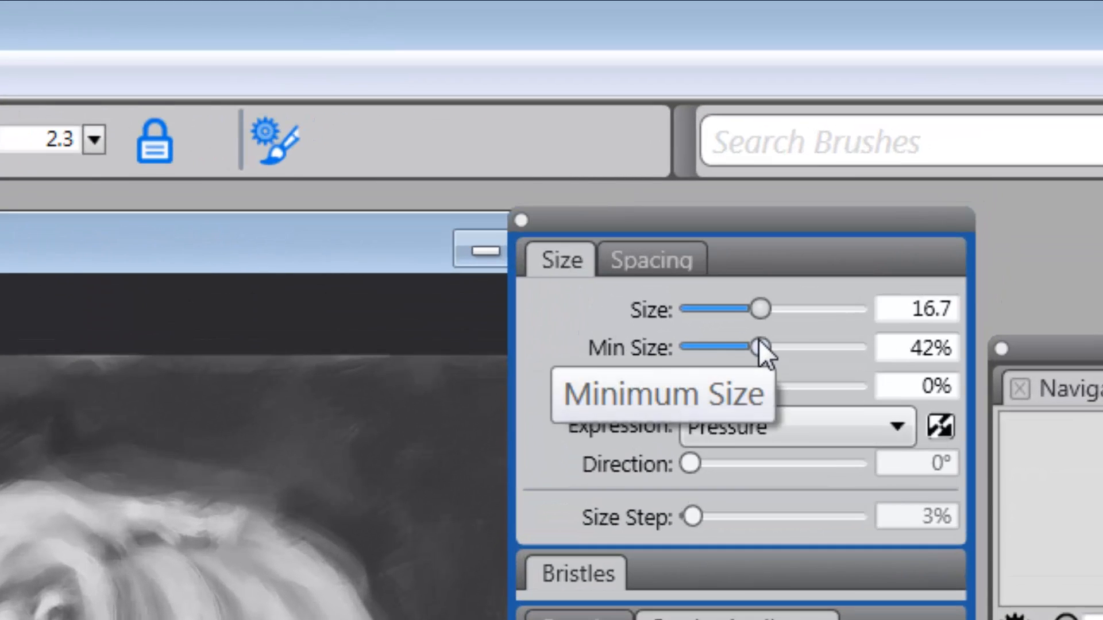
pyautogui.moveTo(760, 343); pyautogui.dragTo(629, 375)
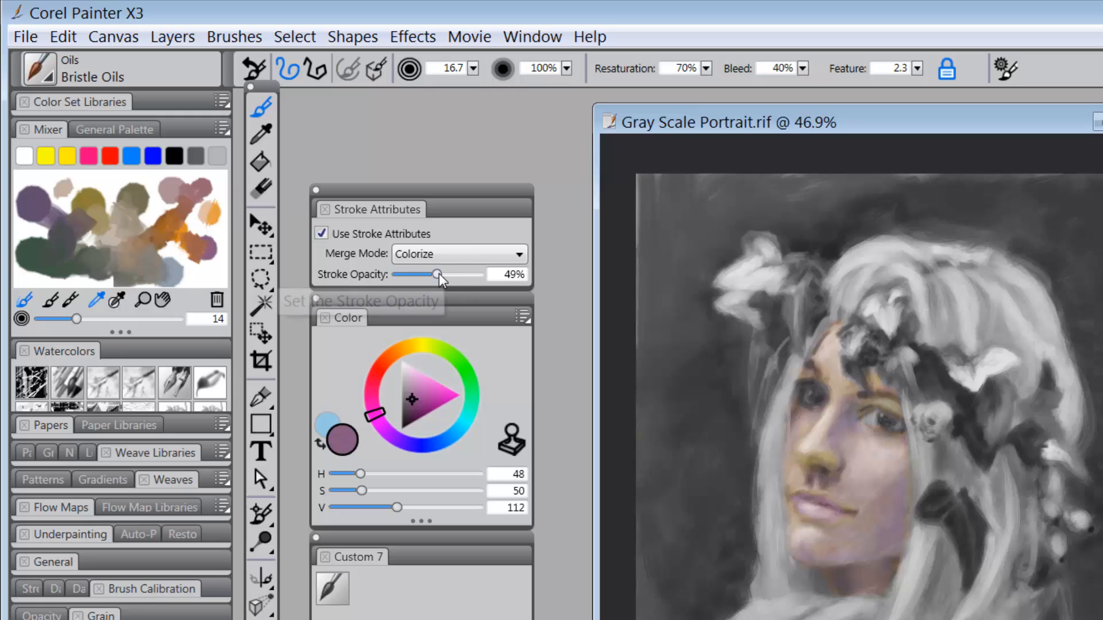
# Raise the stroke opacity to 68% and colorize the portrait's lips with the mauve
pyautogui.moveTo(439, 274); pyautogui.dragTo(457, 272)
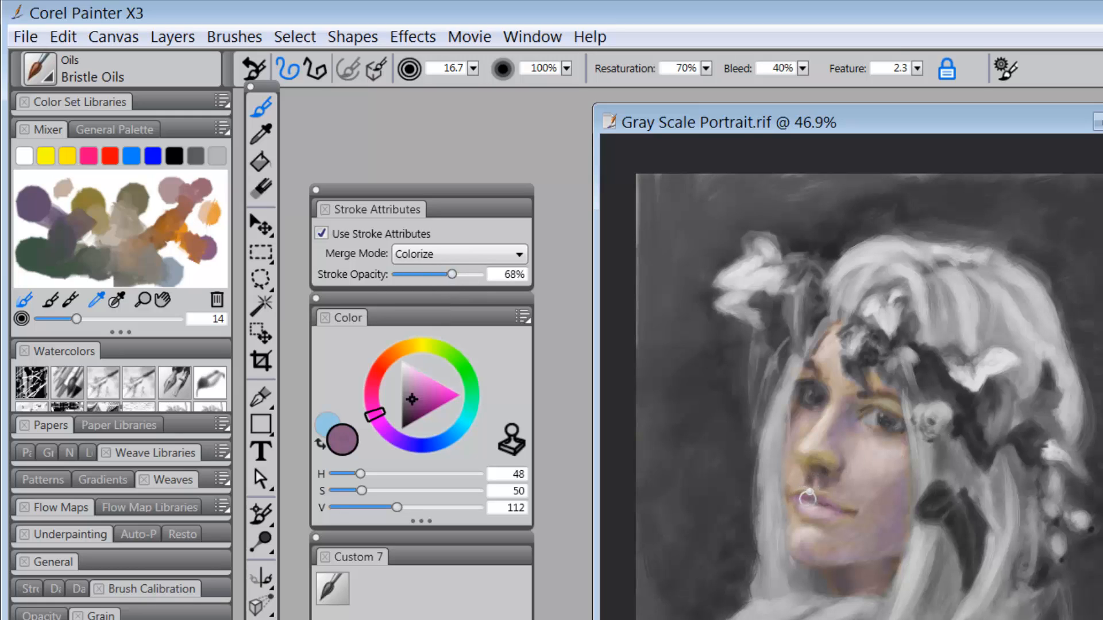
pyautogui.moveTo(822, 501); pyautogui.dragTo(793, 498)
# Pick the Mixer's blue-gray, glaze the facial shadows at 20% stroke opacity, and colorize the eyes at 83%
pyautogui.moveTo(429, 273); pyautogui.dragTo(418, 274)
pyautogui.click(176, 279)
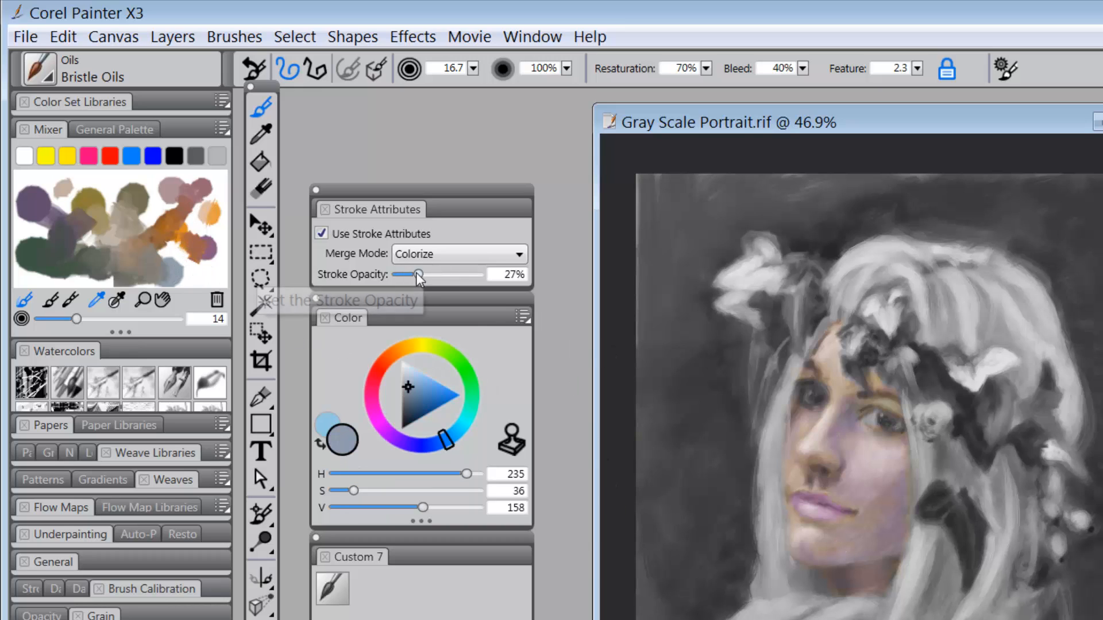
pyautogui.moveTo(418, 274); pyautogui.dragTo(413, 276)
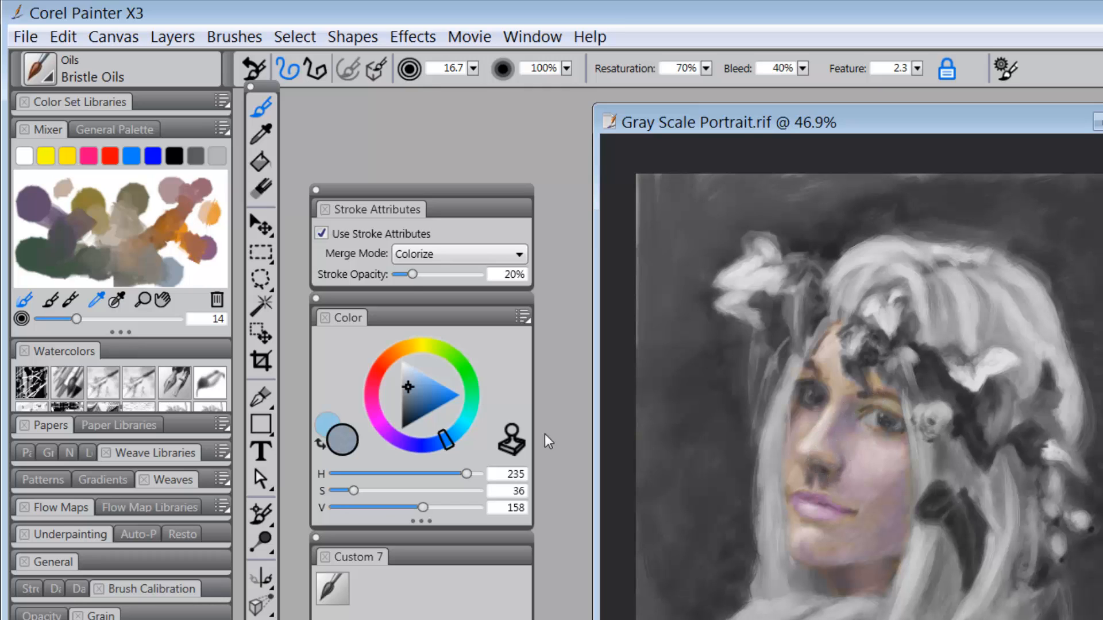
pyautogui.moveTo(426, 271); pyautogui.dragTo(444, 272)
pyautogui.moveTo(443, 275); pyautogui.dragTo(464, 276)
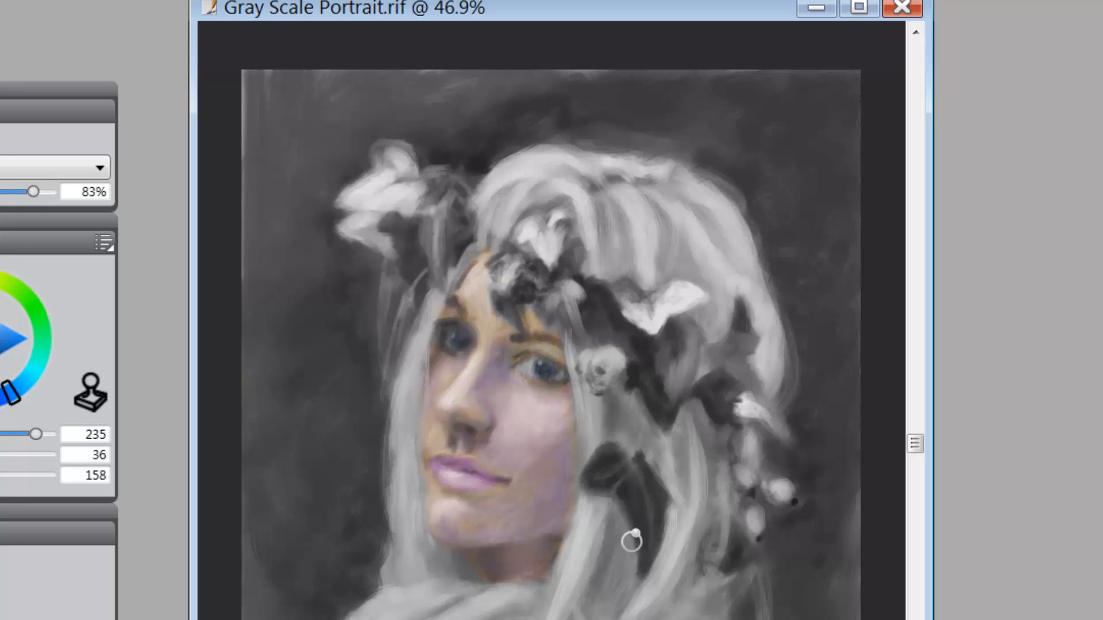
# Examine the colorized face up close and at reduced size to judge the color blending
pyautogui.scroll(3, 628, 514)
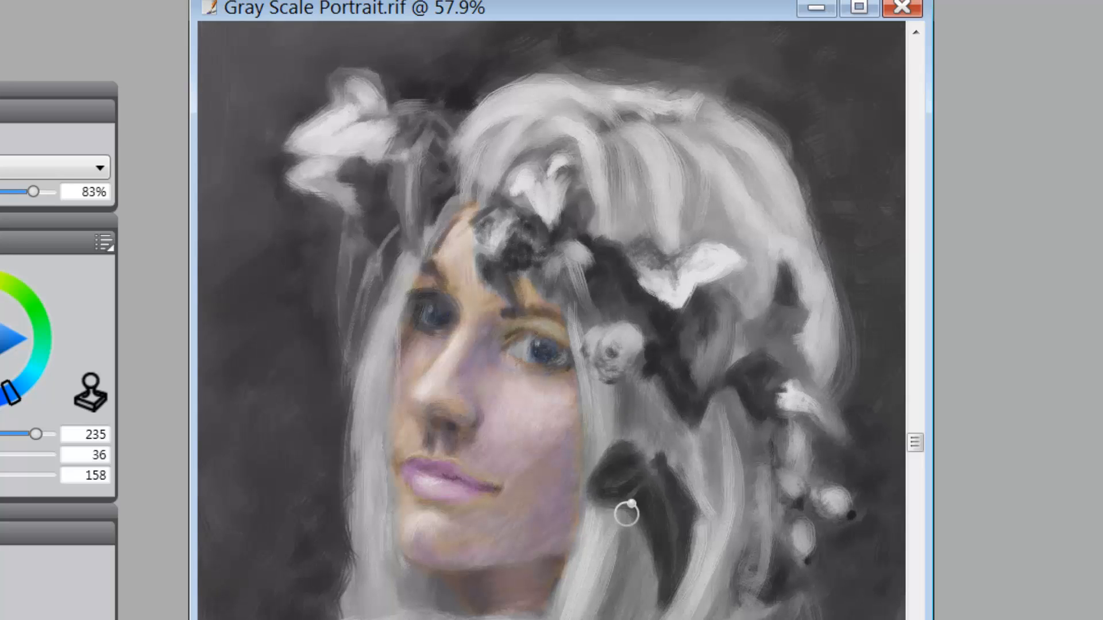
pyautogui.scroll(1, 628, 514)
pyautogui.scroll(1, 623, 530)
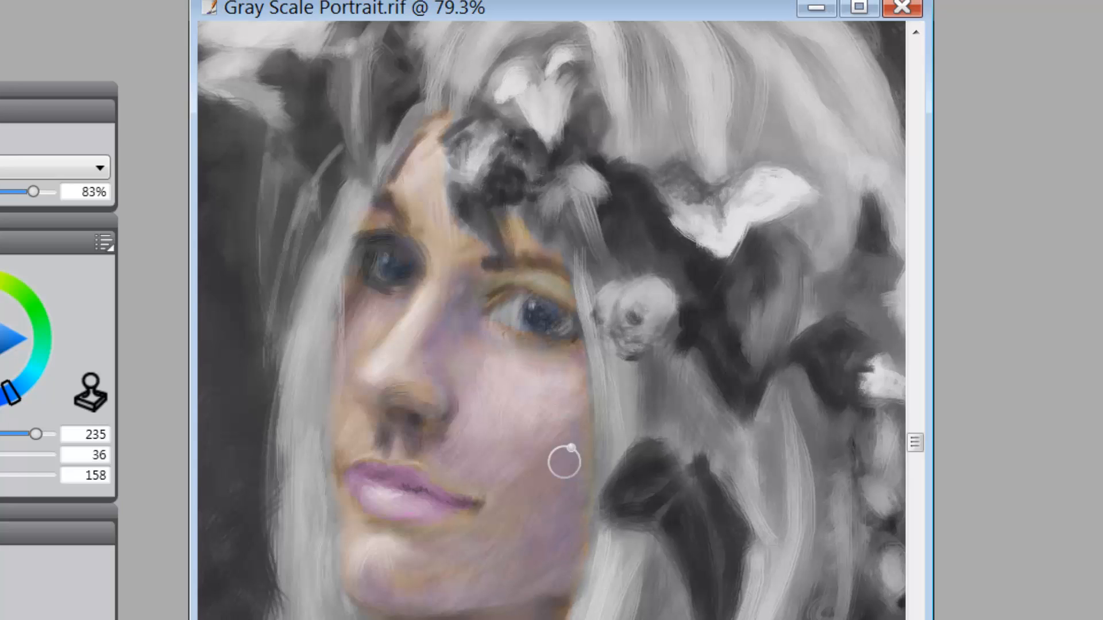
pyautogui.scroll(2, 568, 520)
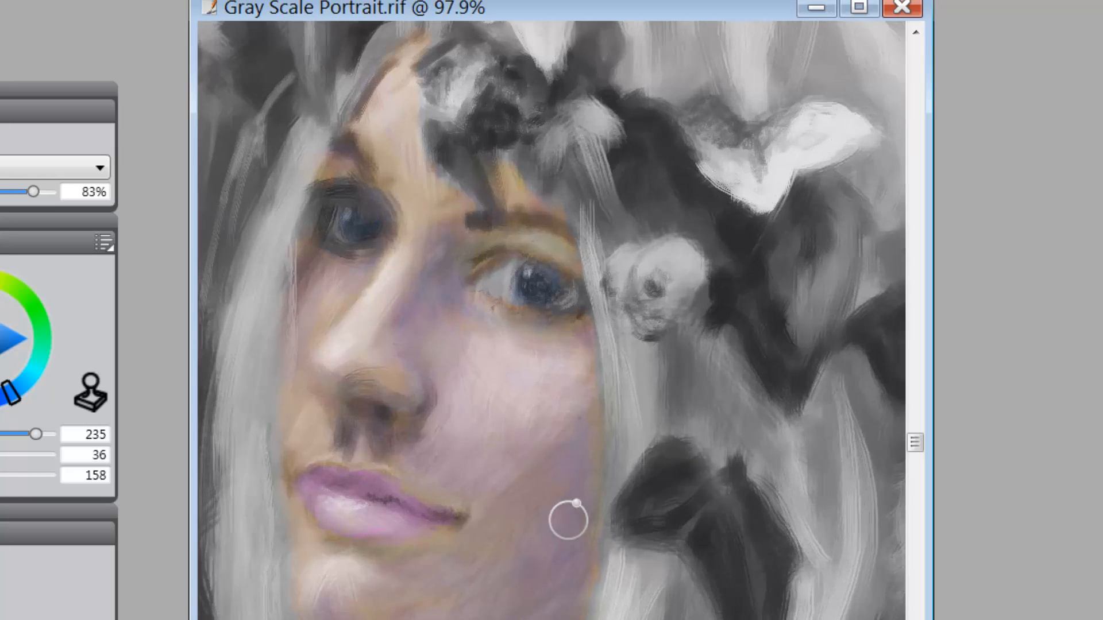
pyautogui.scroll(-8, 567, 520)
pyautogui.scroll(-4, 567, 520)
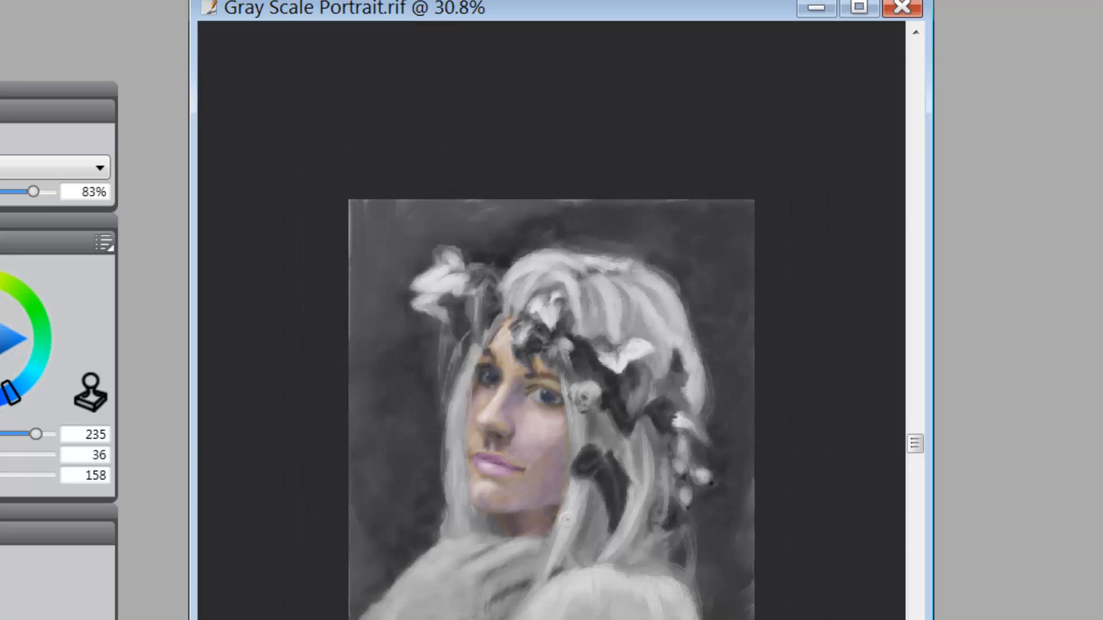
pyautogui.scroll(-1, 567, 520)
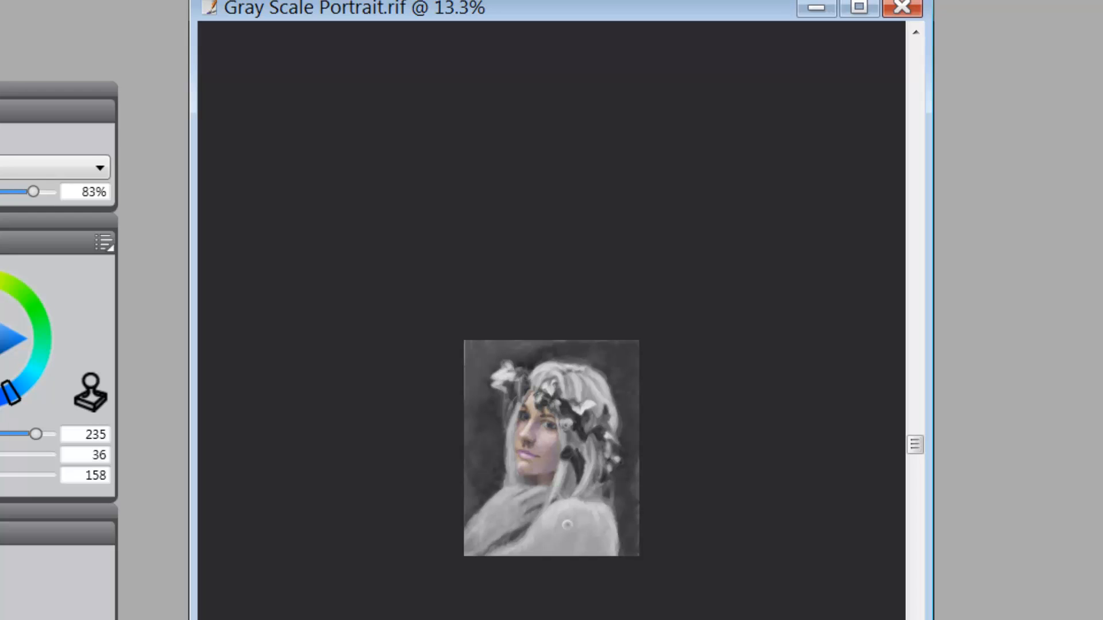
pyautogui.scroll(6, 567, 524)
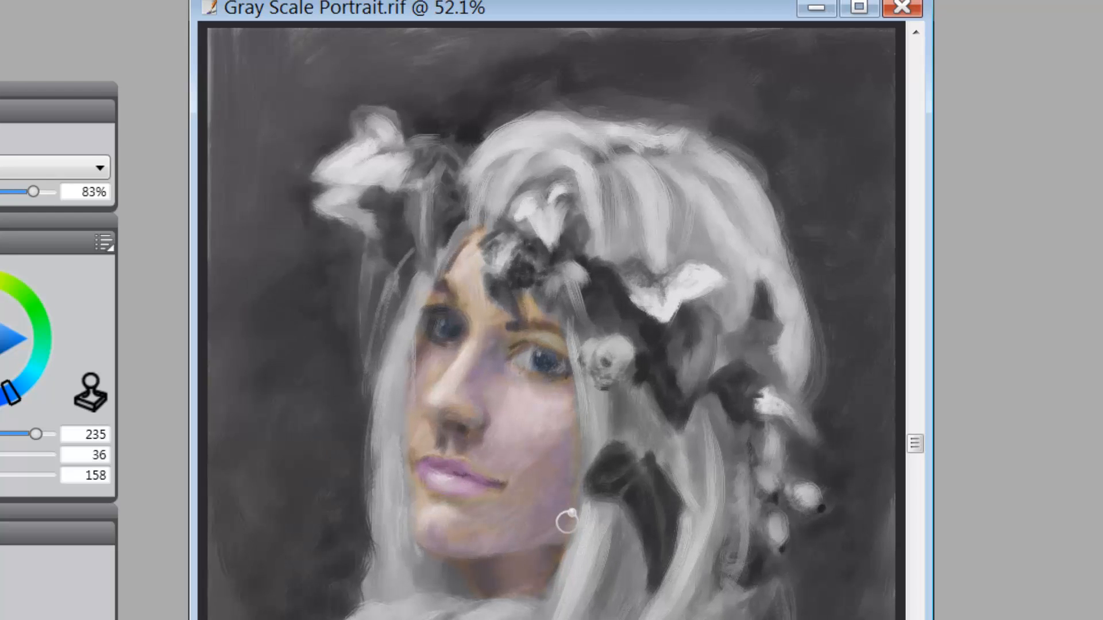
pyautogui.scroll(-1, 567, 520)
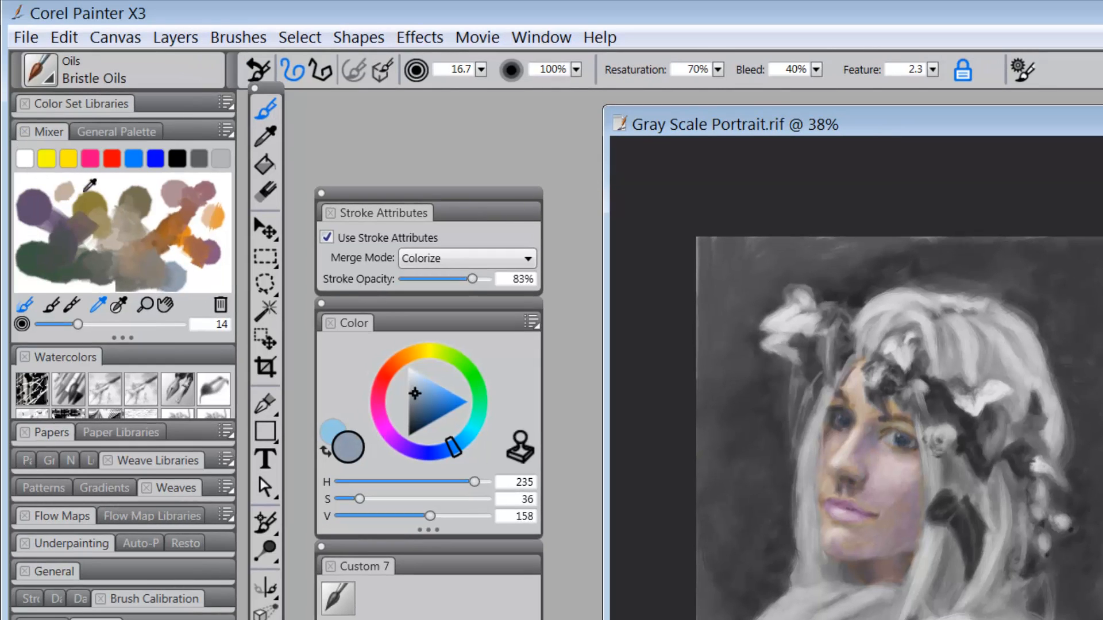
# Enlarge the brush to 39.1 and colorize the hair on the crown and beside the face with the Mixer's ochre
pyautogui.click(89, 213)
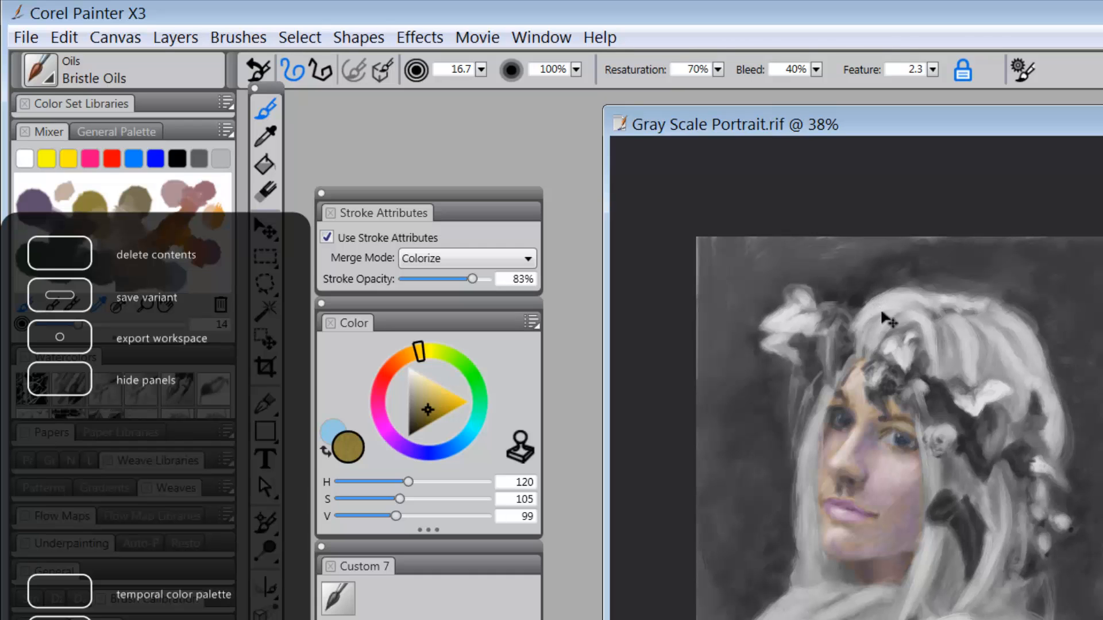
pyautogui.moveTo(890, 319)
pyautogui.mouseDown()
pyautogui.moveTo(862, 322)
pyautogui.moveTo(869, 311)
pyautogui.moveTo(862, 327)
pyautogui.moveTo(878, 313)
pyautogui.moveTo(877, 339)
pyautogui.moveTo(894, 321)
pyautogui.moveTo(914, 327)
pyautogui.moveTo(901, 299)
pyautogui.moveTo(876, 311)
pyautogui.moveTo(912, 296)
pyautogui.moveTo(936, 361)
pyautogui.moveTo(928, 309)
pyautogui.moveTo(941, 305)
pyautogui.moveTo(937, 293)
pyautogui.moveTo(987, 306)
pyautogui.moveTo(942, 305)
pyautogui.moveTo(941, 316)
pyautogui.moveTo(954, 339)
pyautogui.moveTo(949, 371)
pyautogui.moveTo(968, 339)
pyautogui.moveTo(961, 321)
pyautogui.moveTo(983, 364)
pyautogui.moveTo(977, 305)
pyautogui.moveTo(989, 370)
pyautogui.moveTo(987, 327)
pyautogui.moveTo(1004, 358)
pyautogui.moveTo(1013, 322)
pyautogui.moveTo(995, 304)
pyautogui.moveTo(1025, 332)
pyautogui.moveTo(1021, 369)
pyautogui.mouseUp()
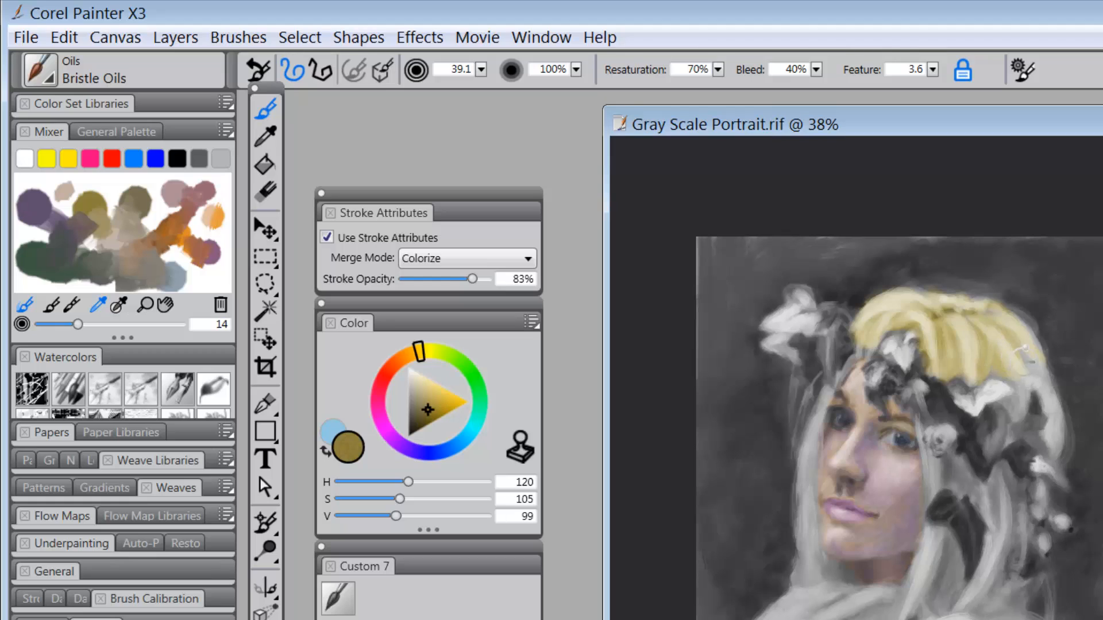
pyautogui.moveTo(1039, 372)
pyautogui.mouseDown()
pyautogui.moveTo(1059, 444)
pyautogui.moveTo(1036, 364)
pyautogui.moveTo(993, 370)
pyautogui.moveTo(1010, 407)
pyautogui.mouseUp()
pyautogui.moveTo(862, 336)
pyautogui.mouseDown()
pyautogui.moveTo(819, 414)
pyautogui.moveTo(827, 395)
pyautogui.moveTo(817, 510)
pyautogui.moveTo(808, 456)
pyautogui.moveTo(817, 569)
pyautogui.moveTo(804, 503)
pyautogui.moveTo(804, 536)
pyautogui.moveTo(832, 575)
pyautogui.moveTo(823, 547)
pyautogui.moveTo(824, 574)
pyautogui.mouseUp()
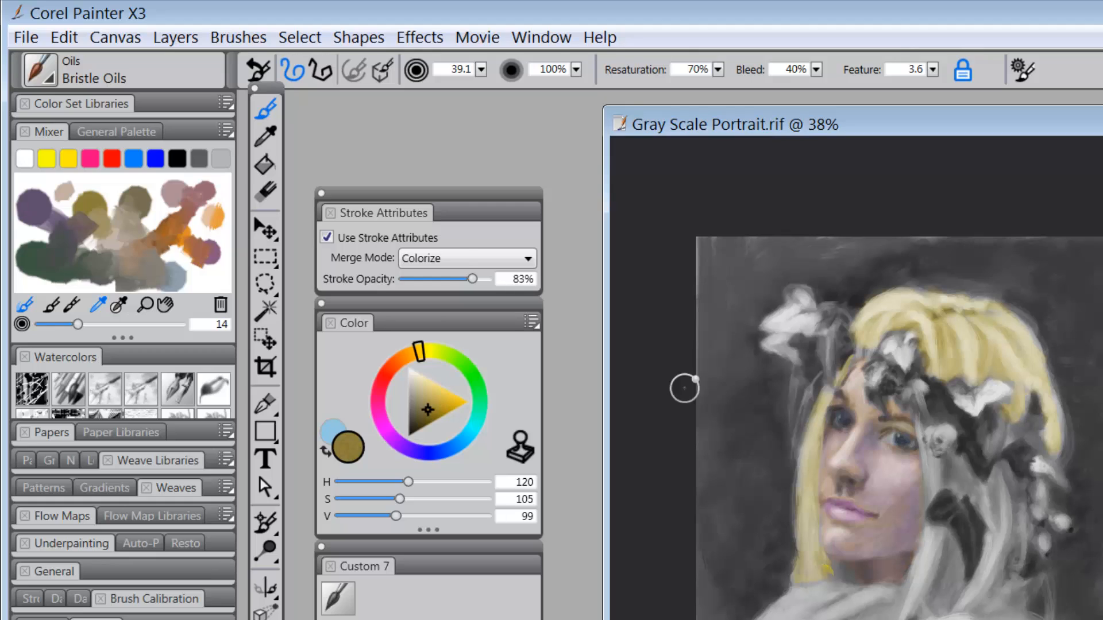
# Reduce the stroke opacity to 30% and glaze the Mixer's purple over the blond hair
pyautogui.click(423, 278)
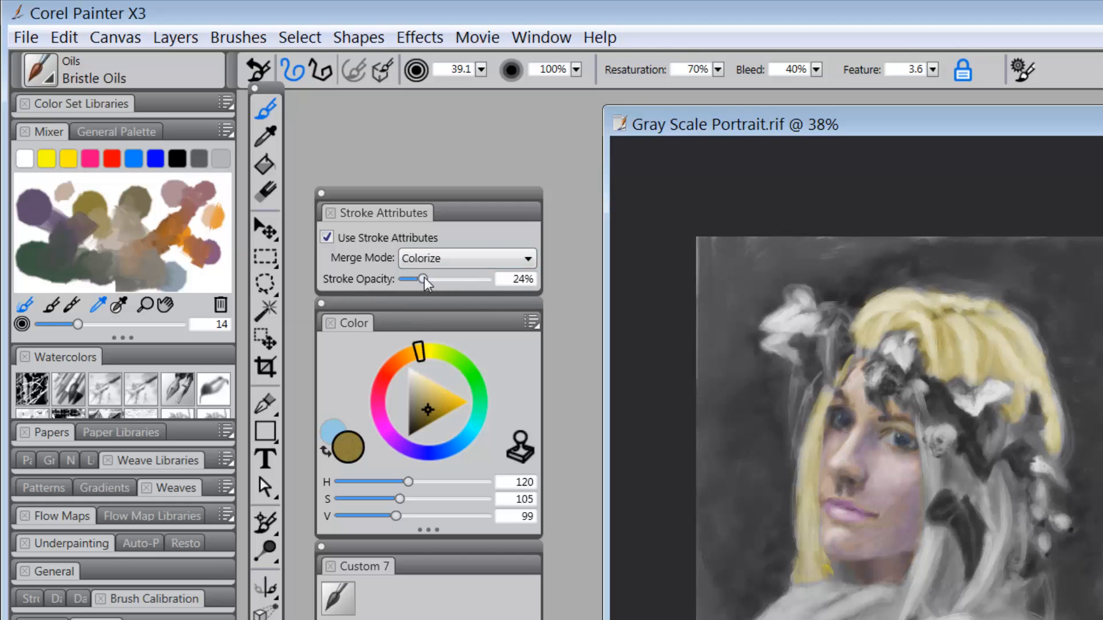
pyautogui.moveTo(424, 278); pyautogui.dragTo(430, 279)
pyautogui.click(45, 227)
pyautogui.moveTo(431, 280); pyautogui.dragTo(428, 280)
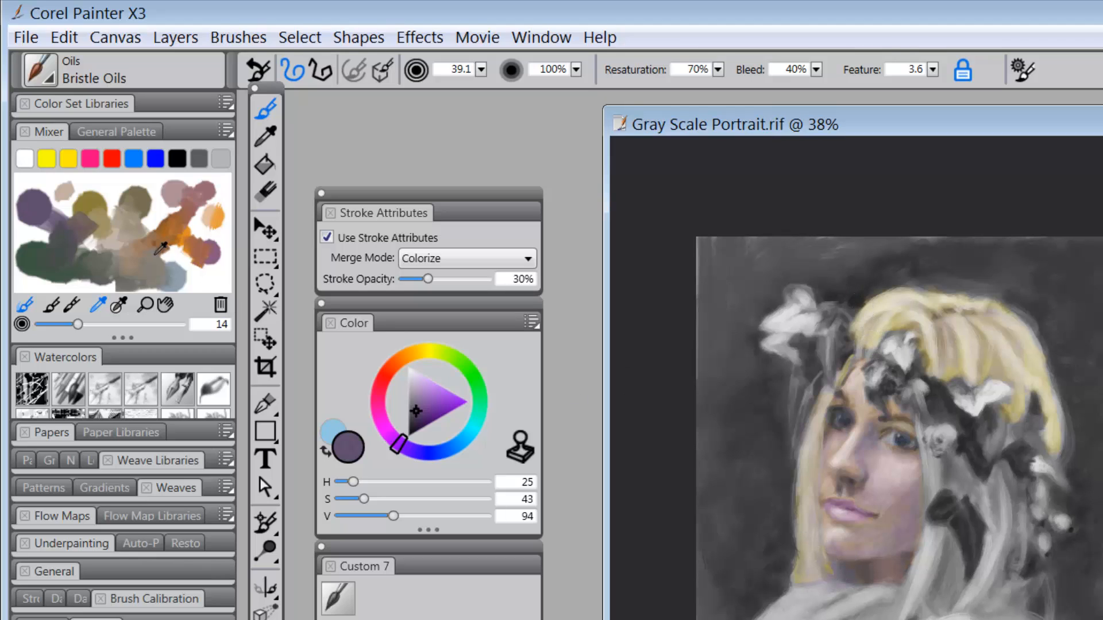
# Layer the Mixer's blue-gray, purple and reddish sienna over the strands on the crown of the hair
pyautogui.click(183, 285)
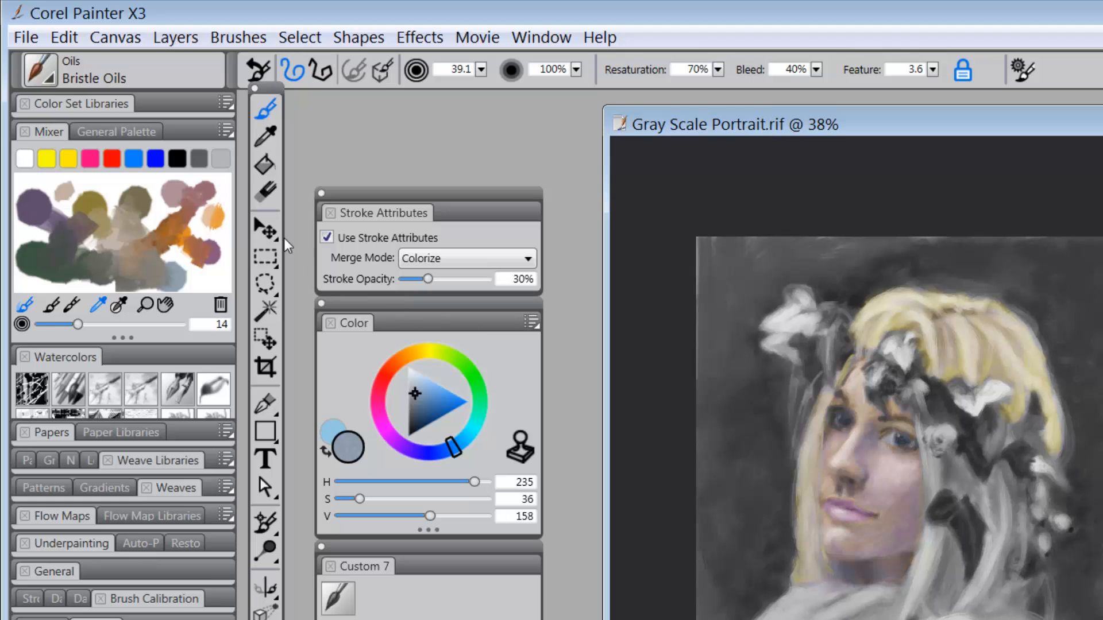
pyautogui.click(40, 218)
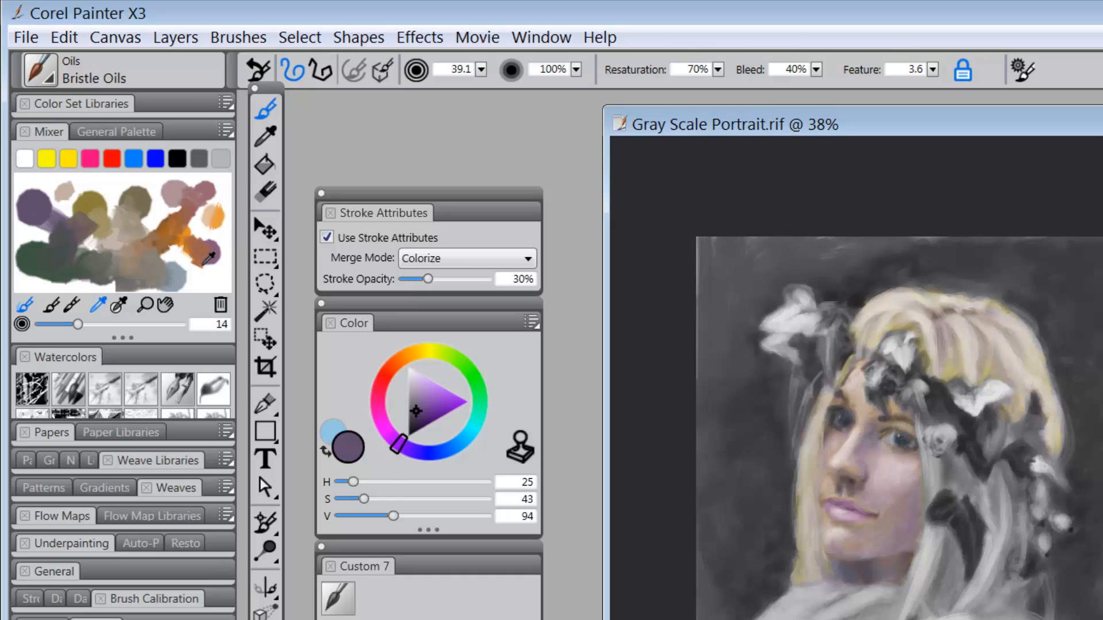
pyautogui.click(204, 264)
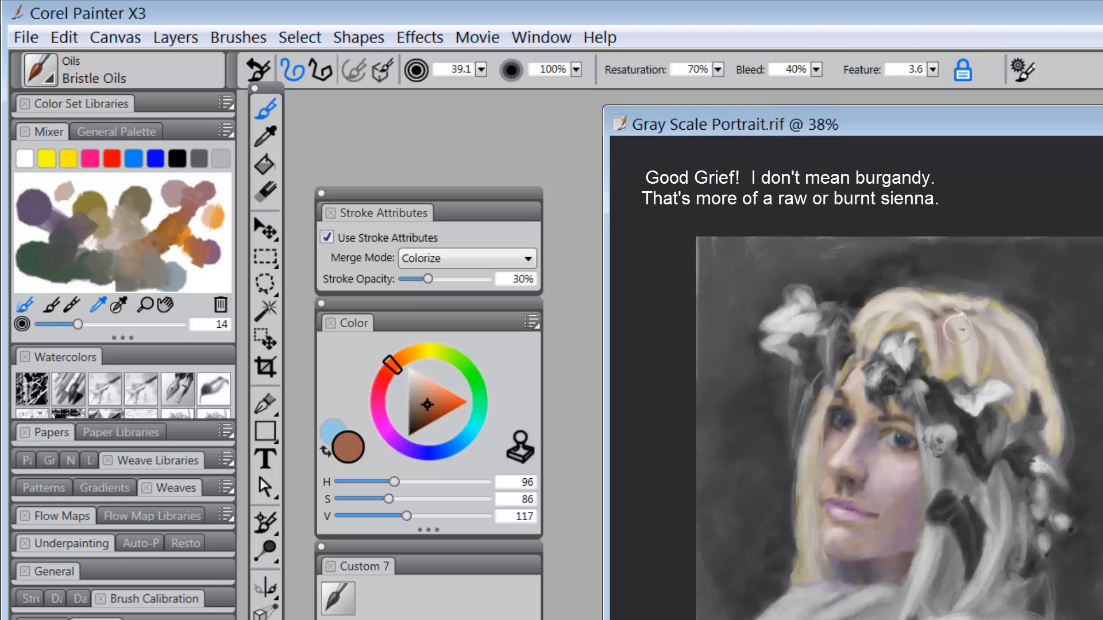
pyautogui.moveTo(959, 310); pyautogui.dragTo(954, 372)
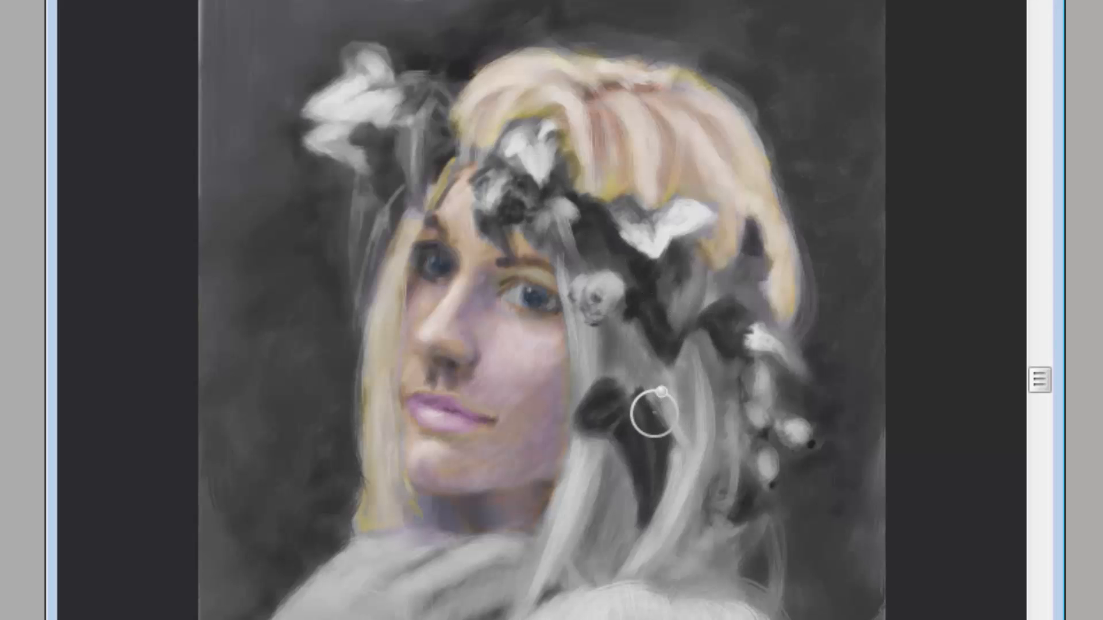
# Maximize the document window, switch to Watercolor portrait.rif and fit the image to the screen
pyautogui.hotkey('ctrl', '+')
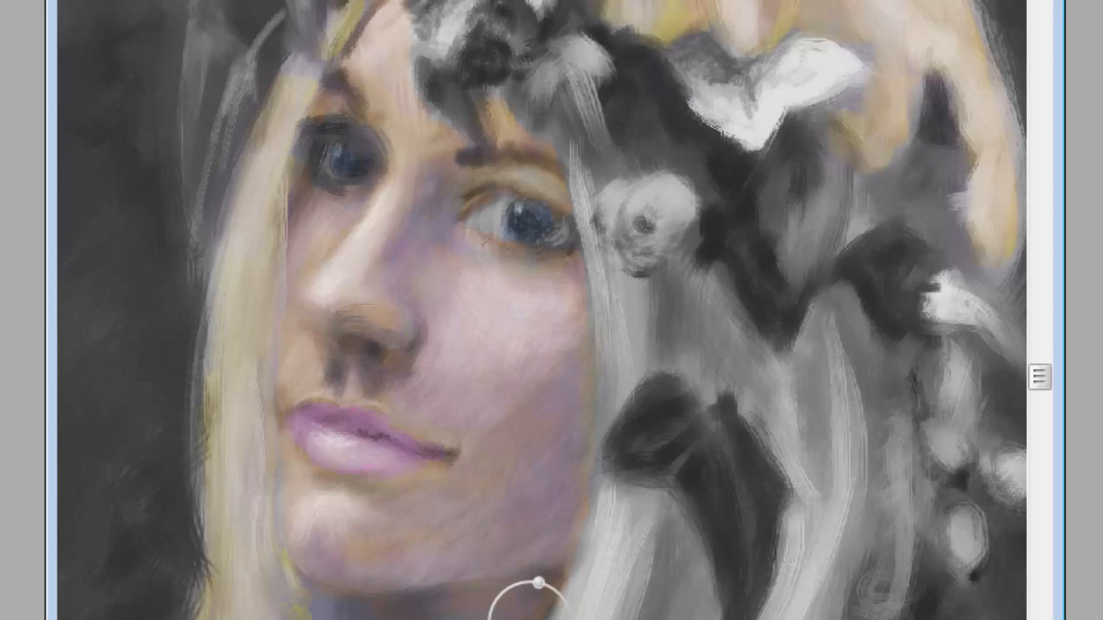
pyautogui.hotkey('ctrl', '-')
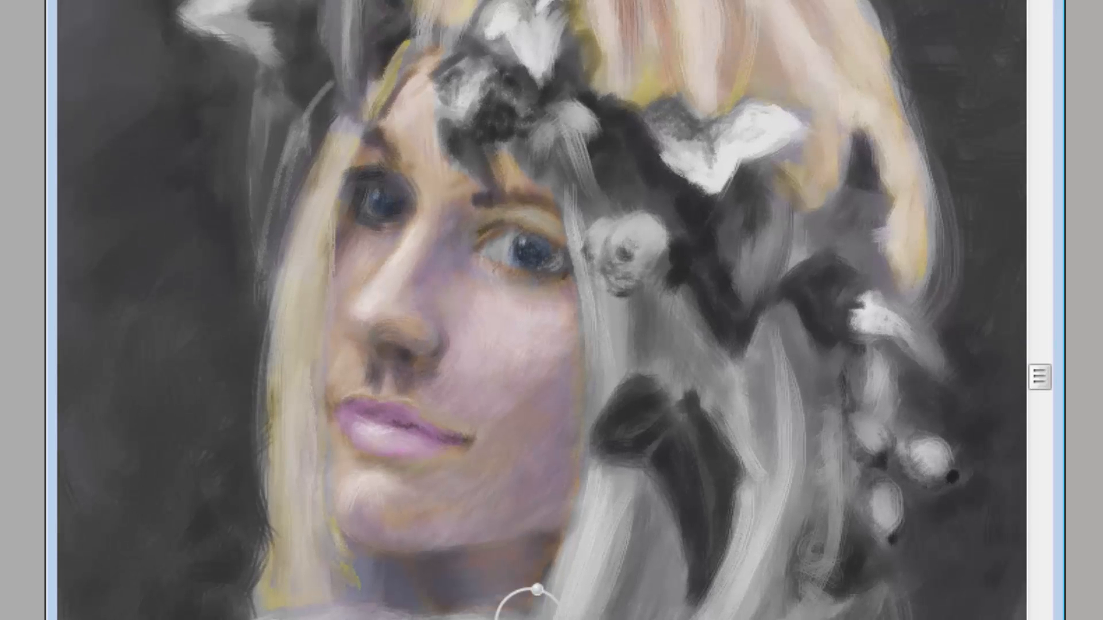
pyautogui.hotkey('ctrl', '+')
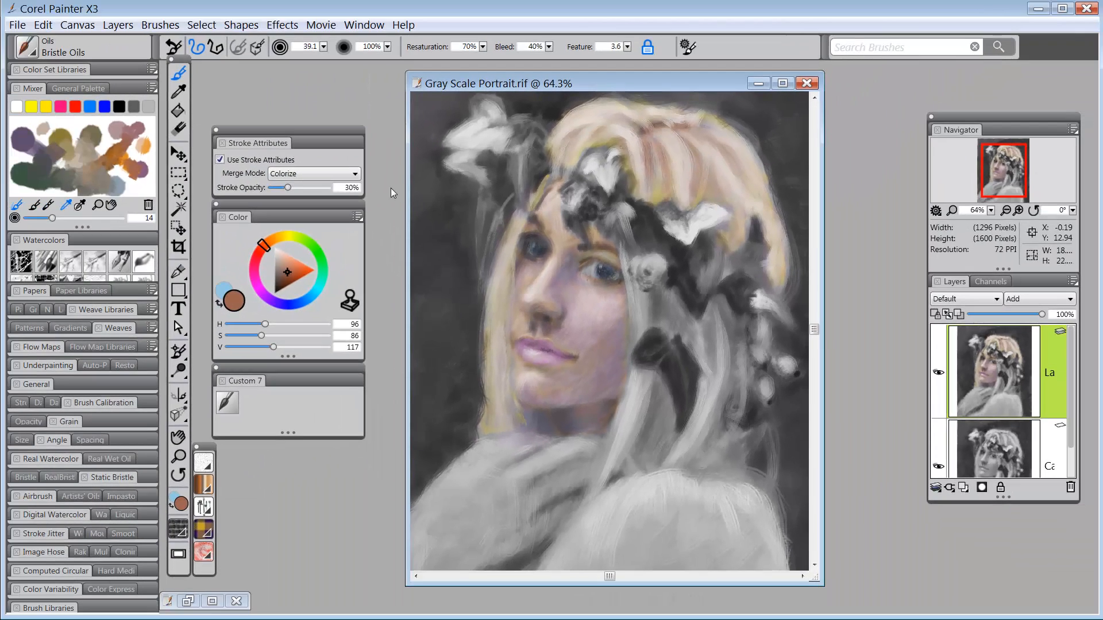
pyautogui.click(782, 84)
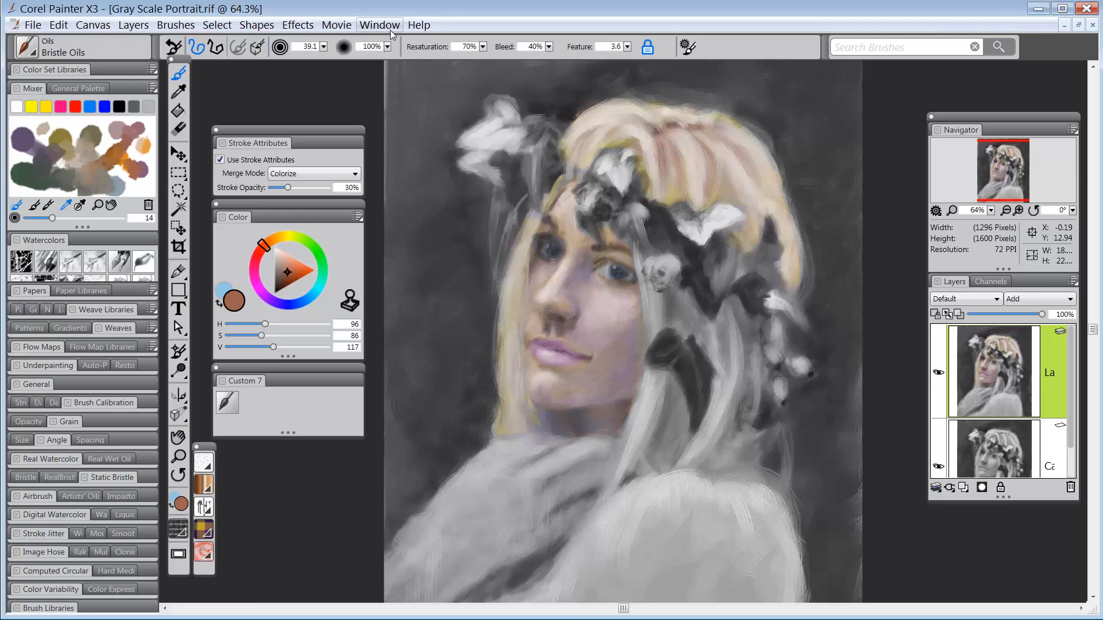
pyautogui.click(390, 27)
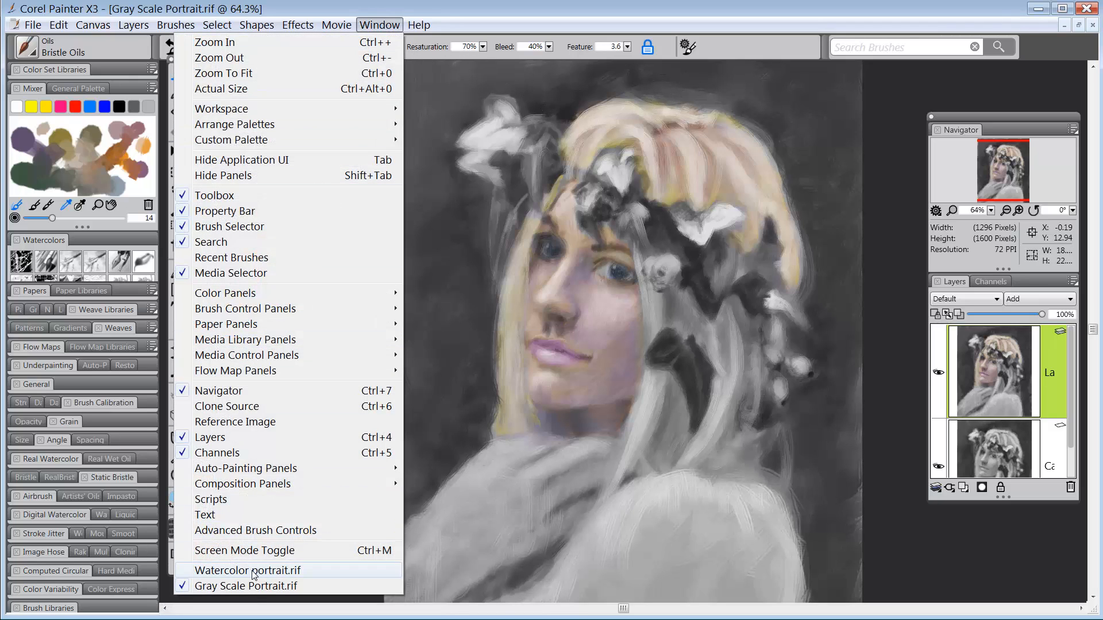
pyautogui.click(254, 572)
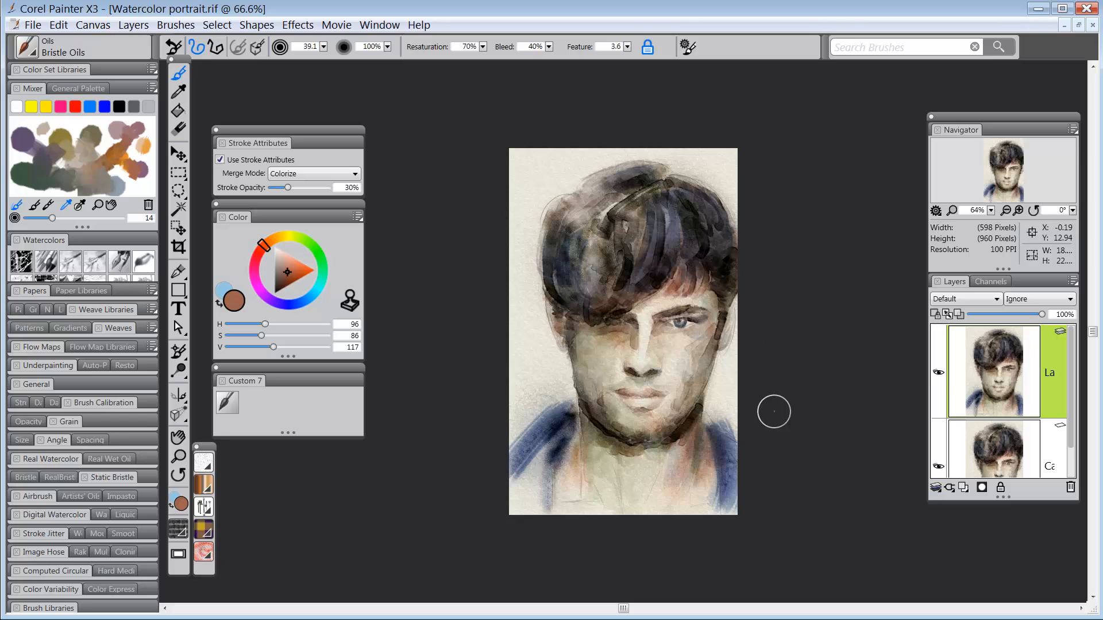
pyautogui.hotkey('ctrl', '0')
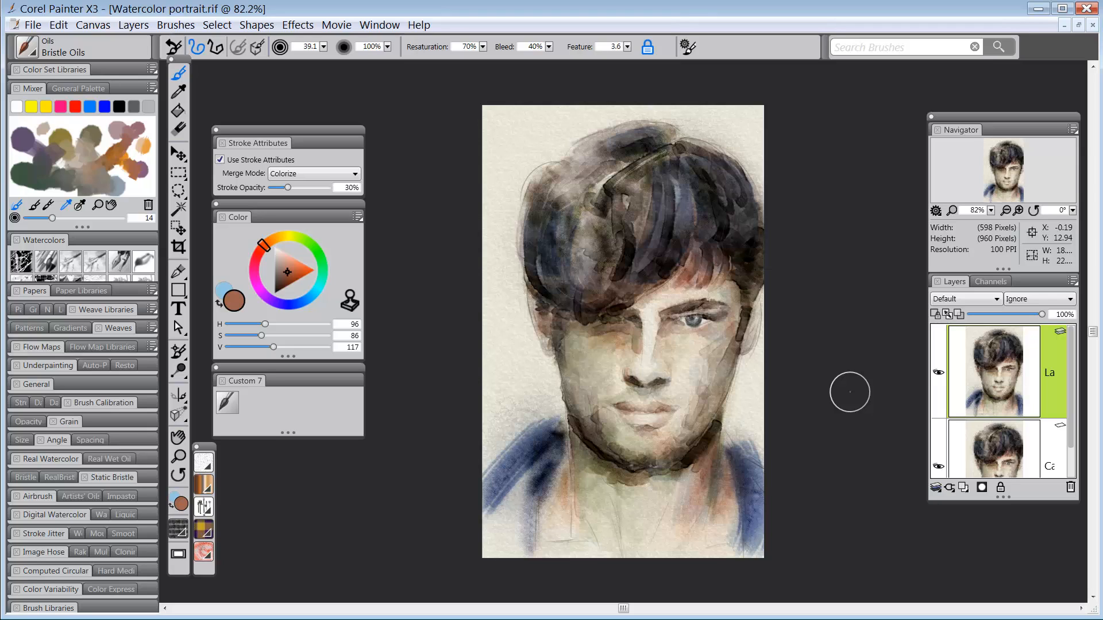
# Pick the Mixer's beige skin tone and colorize the man's cheek and jacket shoulder at 58% stroke opacity
pyautogui.click(44, 136)
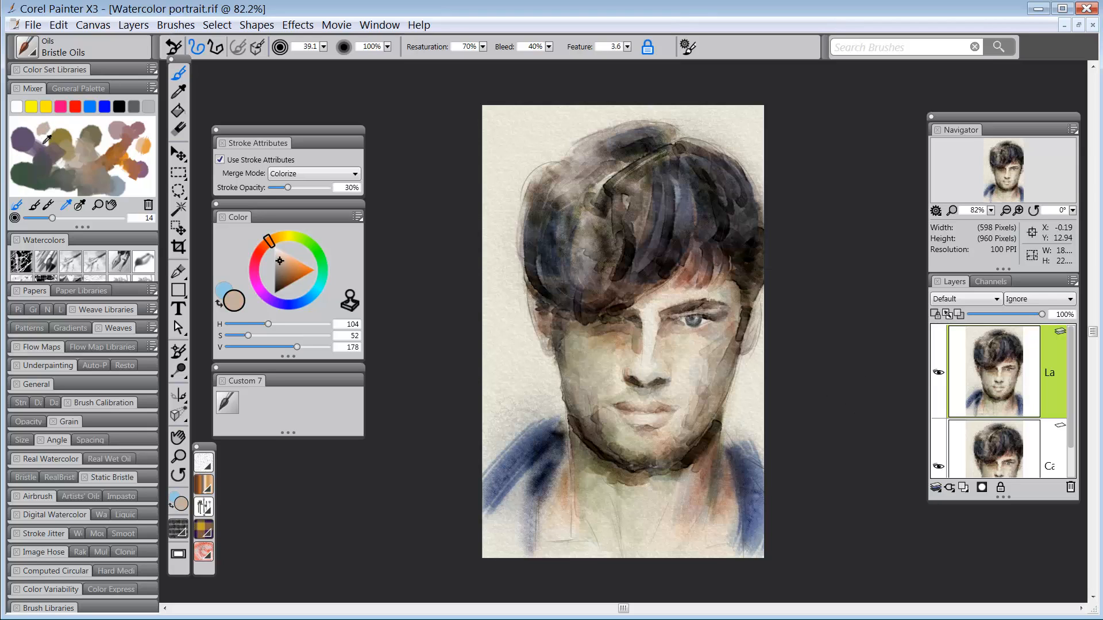
pyautogui.moveTo(291, 186); pyautogui.dragTo(303, 187)
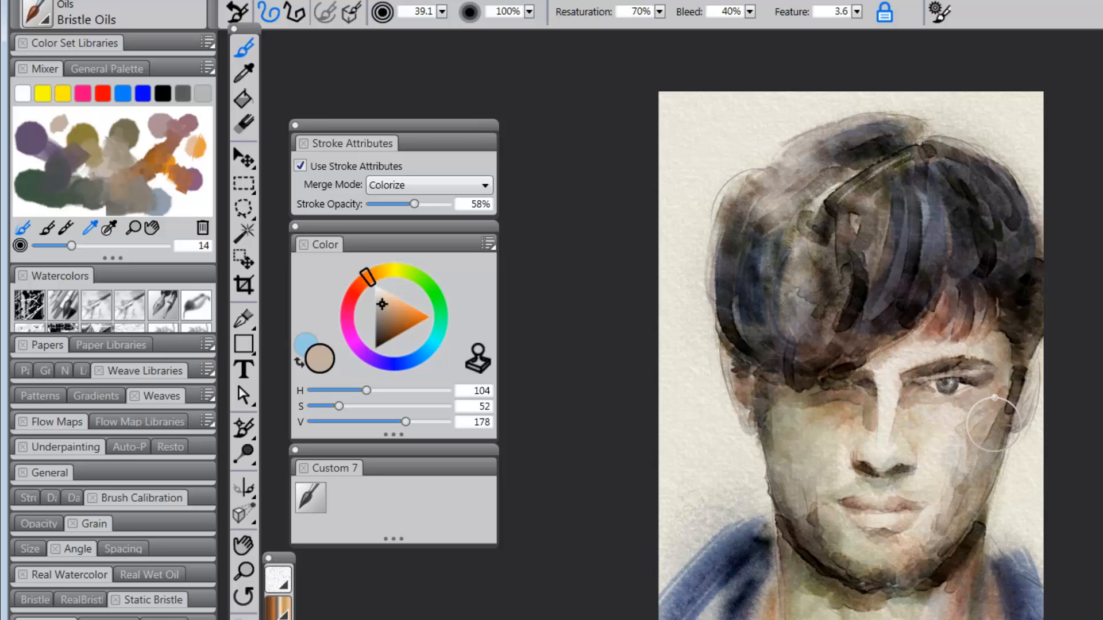
pyautogui.moveTo(964, 441)
pyautogui.mouseDown()
pyautogui.moveTo(990, 451)
pyautogui.moveTo(973, 489)
pyautogui.moveTo(994, 436)
pyautogui.moveTo(947, 529)
pyautogui.mouseUp()
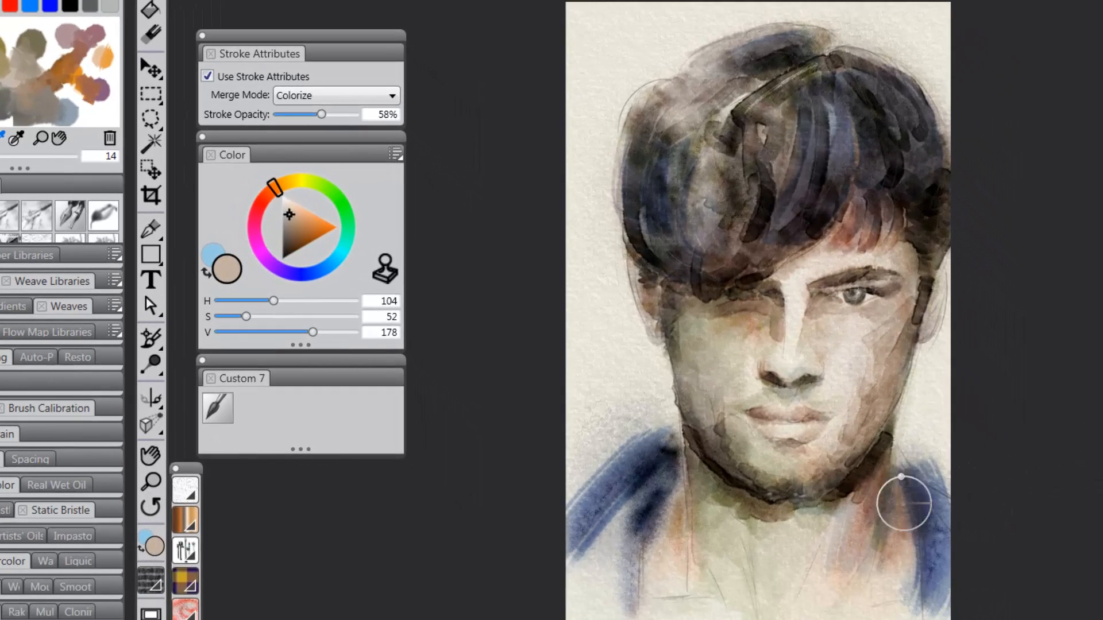
pyautogui.moveTo(903, 503)
pyautogui.mouseDown()
pyautogui.moveTo(901, 558)
pyautogui.moveTo(889, 483)
pyautogui.moveTo(906, 474)
pyautogui.moveTo(930, 589)
pyautogui.moveTo(928, 471)
pyautogui.moveTo(934, 565)
pyautogui.moveTo(939, 506)
pyautogui.moveTo(932, 607)
pyautogui.moveTo(946, 540)
pyautogui.moveTo(926, 473)
pyautogui.moveTo(951, 536)
pyautogui.moveTo(937, 606)
pyautogui.moveTo(938, 503)
pyautogui.moveTo(946, 548)
pyautogui.mouseUp()
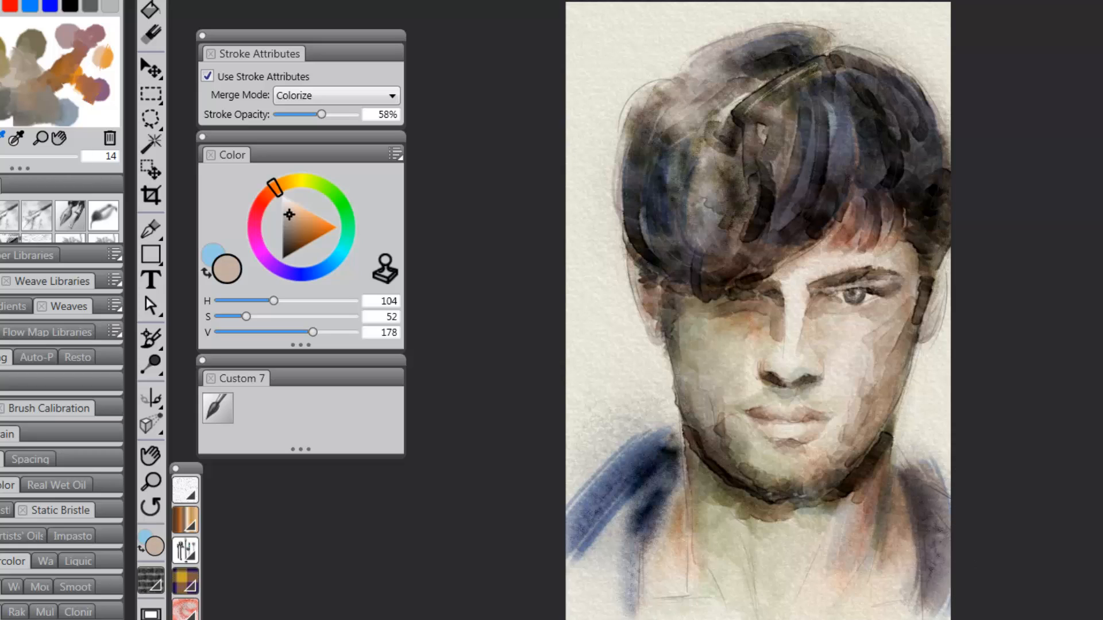
# Undo the beige shoulder stroke, and colorize both eye sockets and the outer edge of the face with the Mixer's orange at 49% stroke opacity
pyautogui.hotkey('ctrl', 'z')
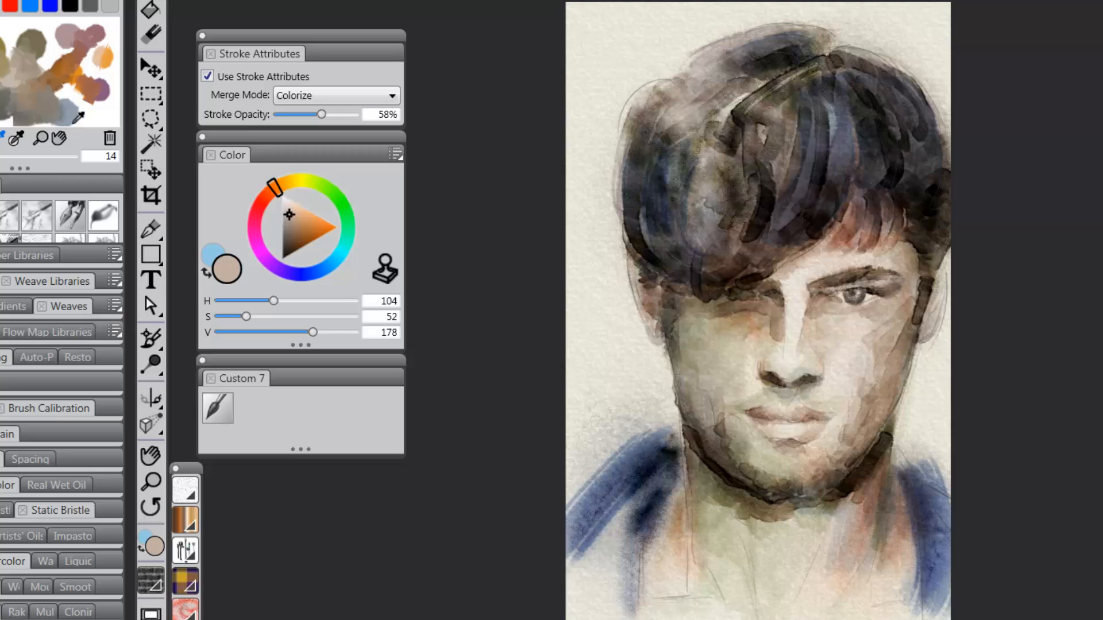
pyautogui.click(78, 82)
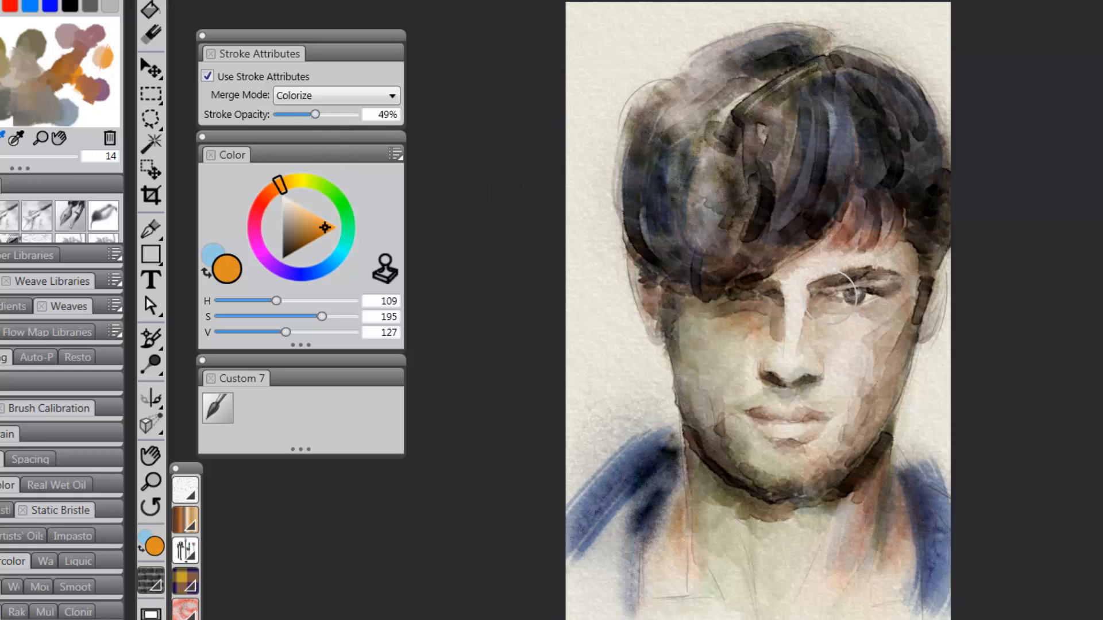
pyautogui.moveTo(830, 288)
pyautogui.mouseDown()
pyautogui.moveTo(883, 281)
pyautogui.moveTo(913, 296)
pyautogui.moveTo(887, 338)
pyautogui.moveTo(907, 300)
pyautogui.moveTo(907, 249)
pyautogui.moveTo(912, 299)
pyautogui.moveTo(912, 240)
pyautogui.moveTo(910, 325)
pyautogui.moveTo(914, 315)
pyautogui.moveTo(896, 335)
pyautogui.moveTo(913, 316)
pyautogui.moveTo(893, 404)
pyautogui.mouseUp()
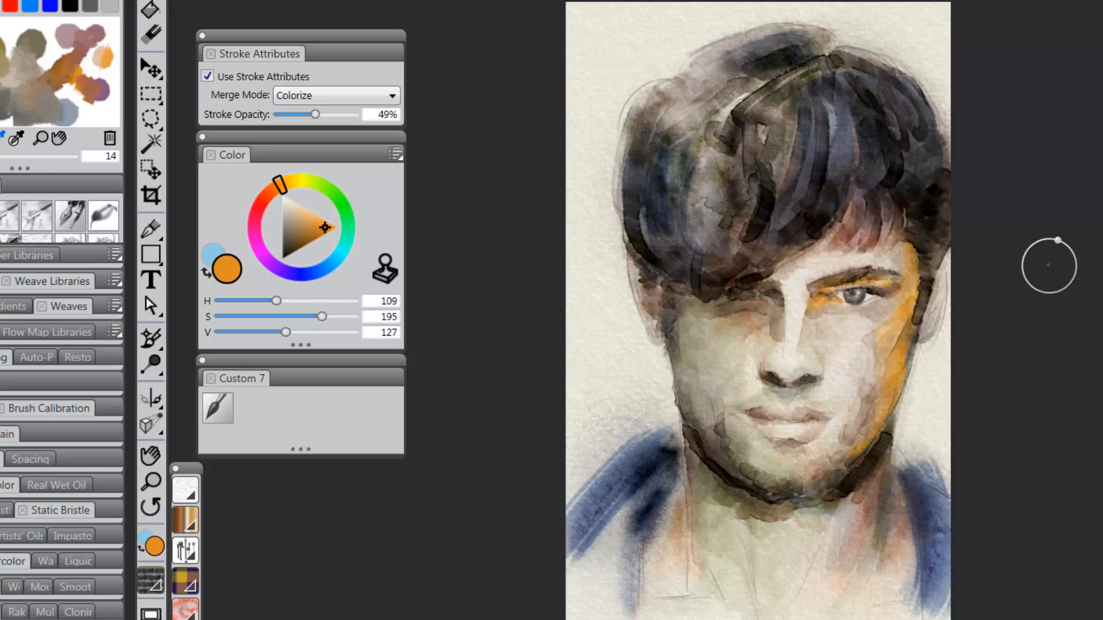
pyautogui.moveTo(783, 295)
pyautogui.mouseDown()
pyautogui.moveTo(737, 307)
pyautogui.moveTo(783, 317)
pyautogui.mouseUp()
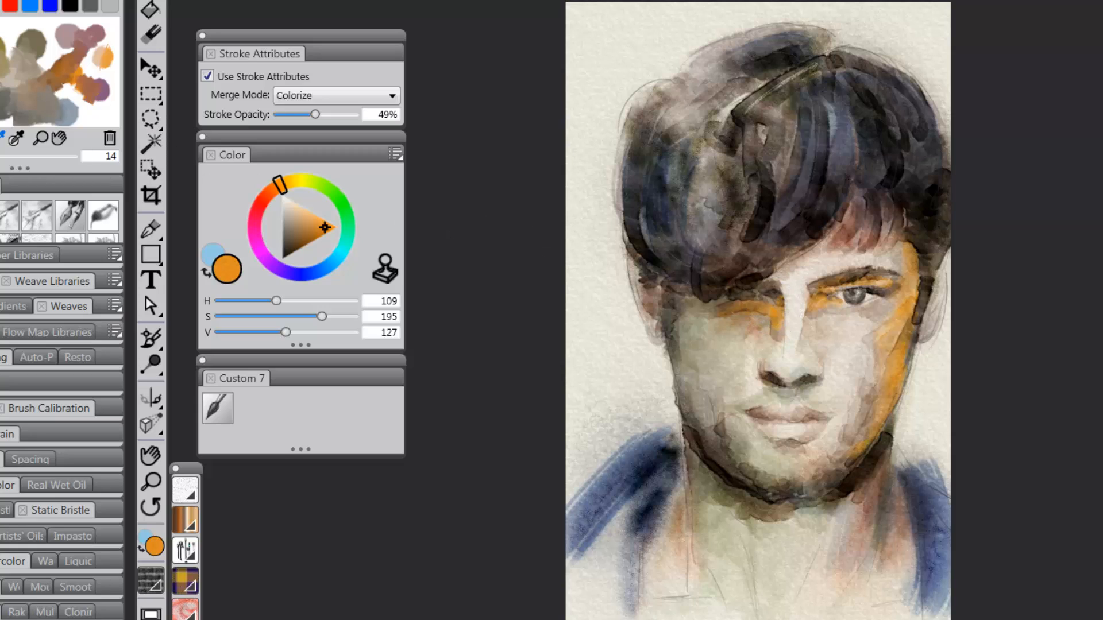
# Pick the Mixer's blue-gray and colorize the area under the eye, the temple, the chin and beard area, and the neck
pyautogui.click(67, 121)
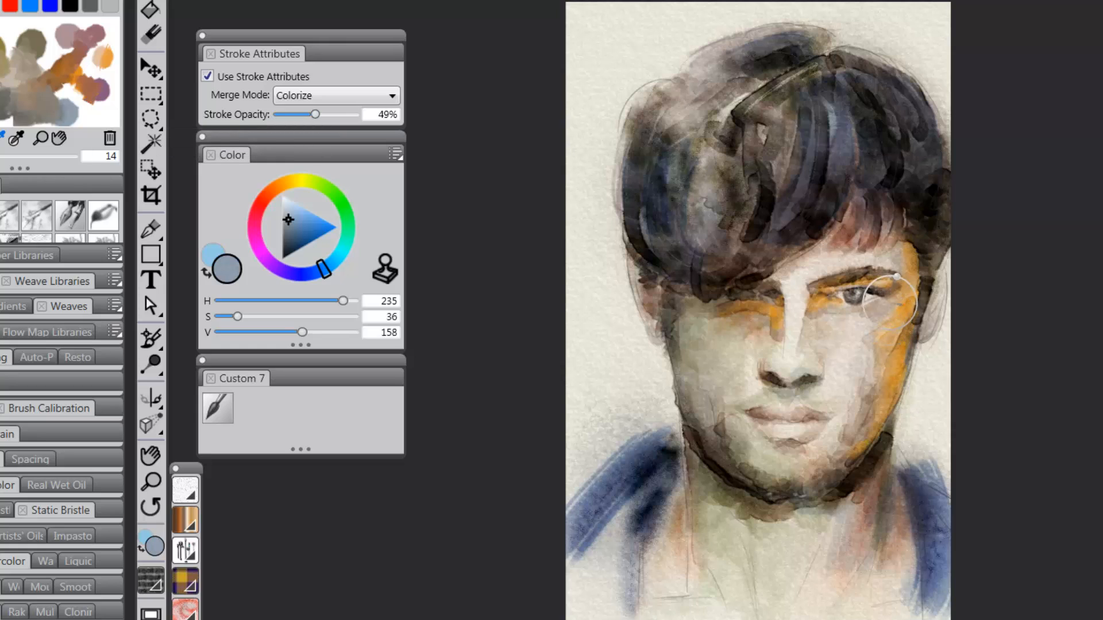
pyautogui.moveTo(863, 309); pyautogui.dragTo(835, 312)
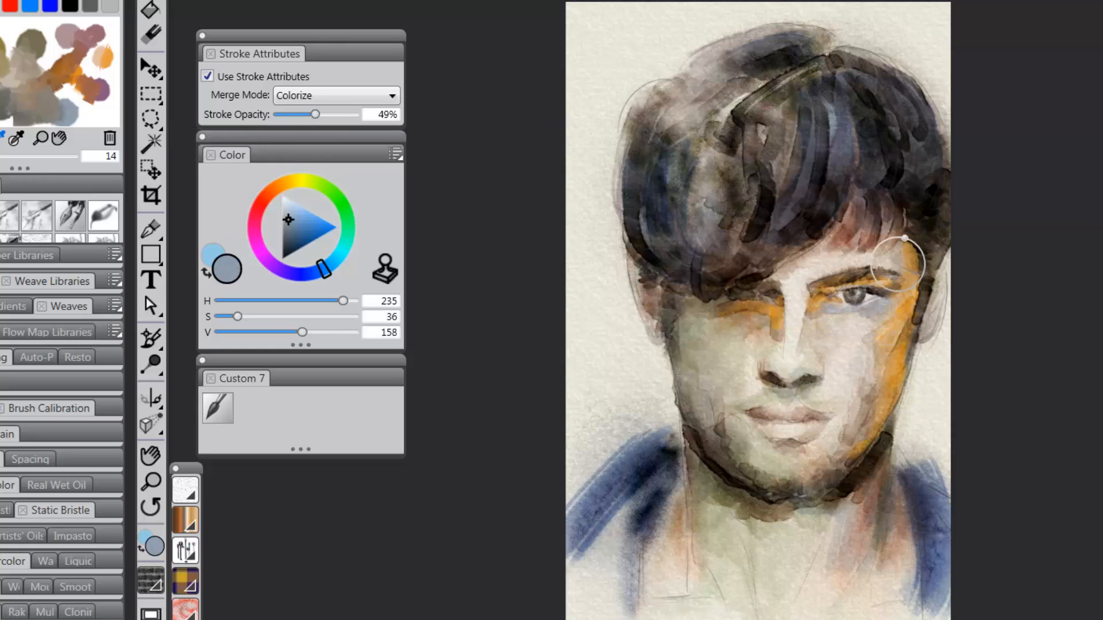
pyautogui.moveTo(900, 260)
pyautogui.mouseDown()
pyautogui.moveTo(838, 255)
pyautogui.moveTo(900, 253)
pyautogui.moveTo(926, 301)
pyautogui.moveTo(916, 288)
pyautogui.moveTo(894, 405)
pyautogui.moveTo(837, 467)
pyautogui.mouseUp()
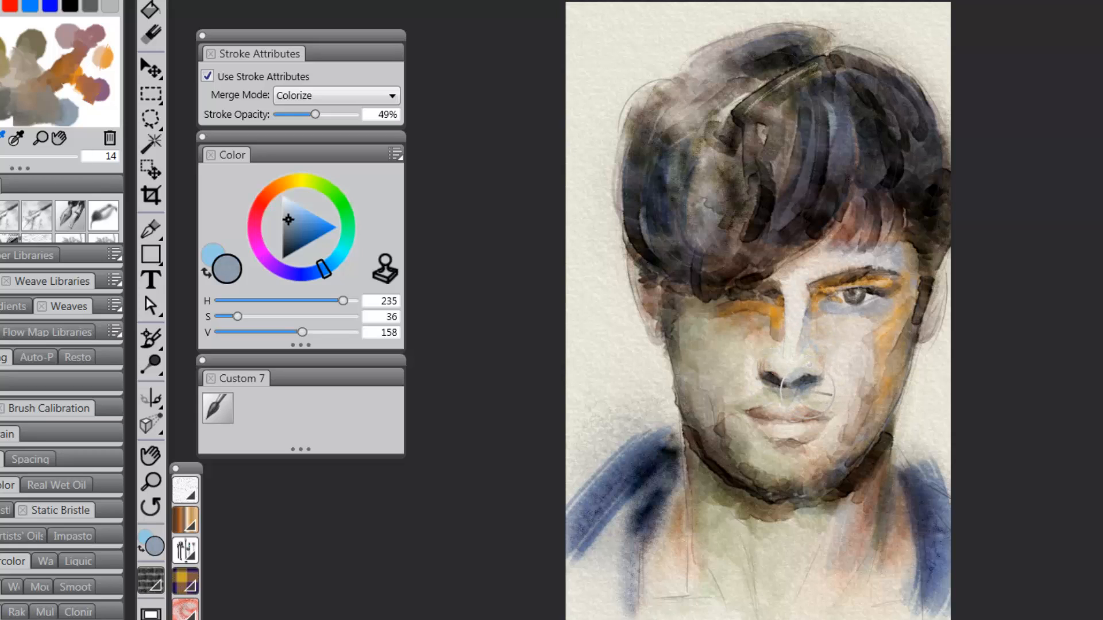
pyautogui.moveTo(846, 443)
pyautogui.mouseDown()
pyautogui.moveTo(826, 486)
pyautogui.moveTo(750, 454)
pyautogui.moveTo(758, 462)
pyautogui.moveTo(792, 473)
pyautogui.moveTo(735, 432)
pyautogui.moveTo(781, 495)
pyautogui.moveTo(856, 457)
pyautogui.moveTo(789, 514)
pyautogui.moveTo(750, 492)
pyautogui.moveTo(726, 455)
pyautogui.mouseUp()
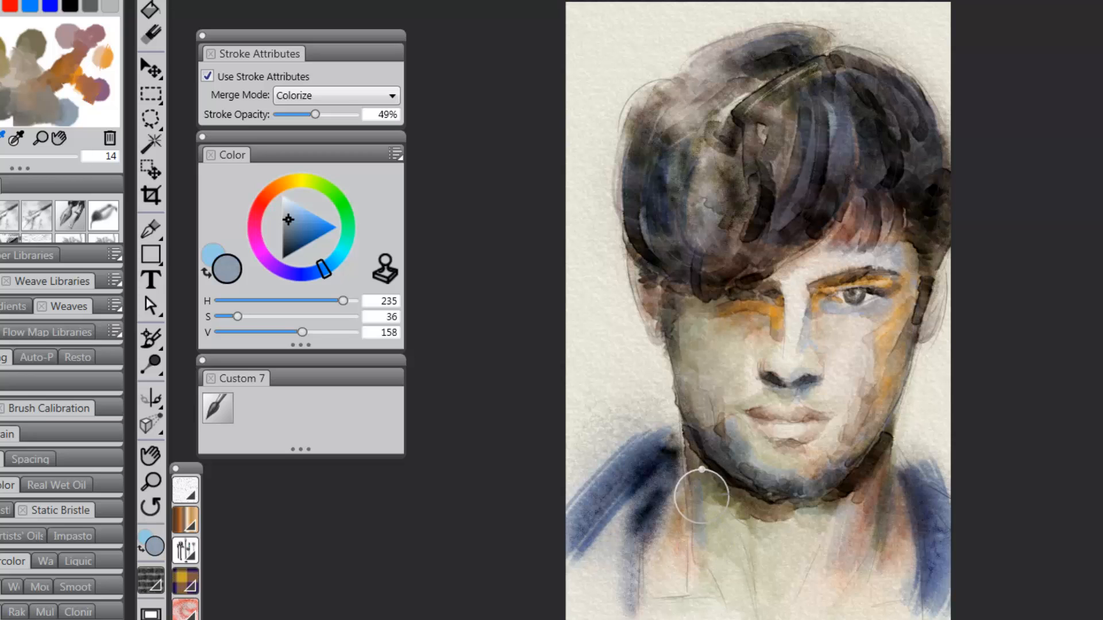
pyautogui.moveTo(703, 495); pyautogui.dragTo(711, 565)
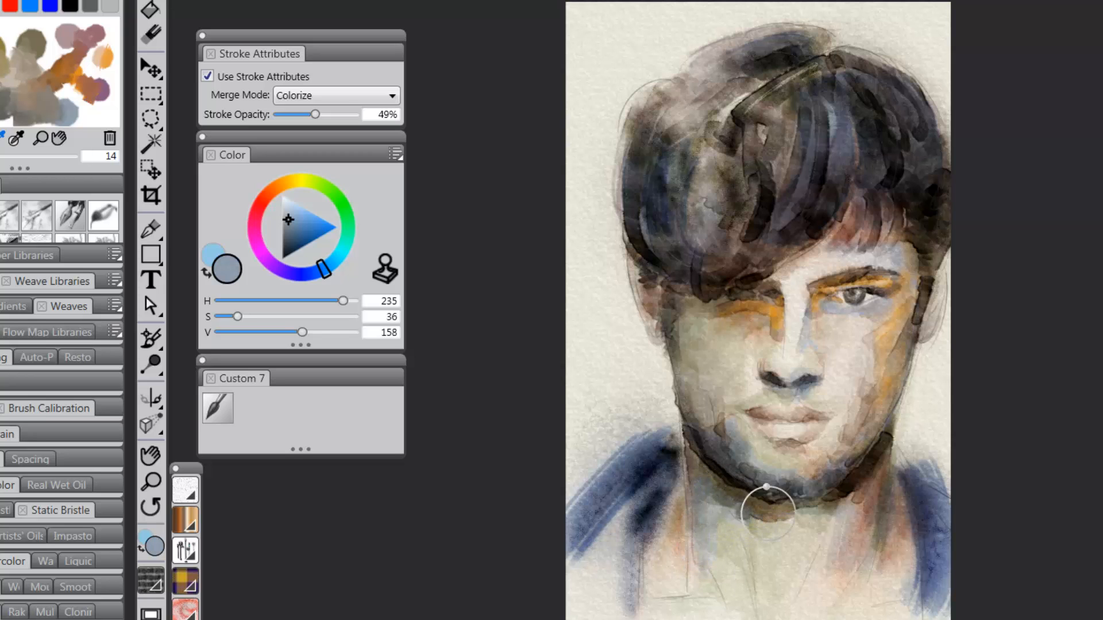